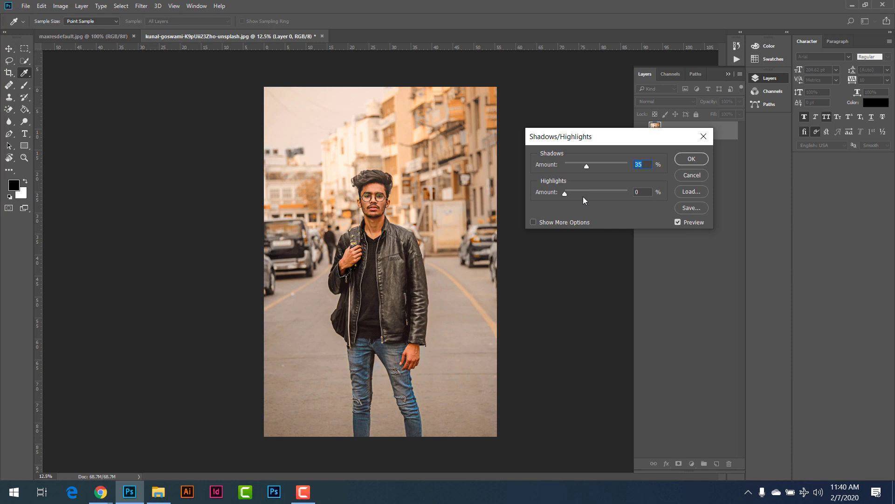
# Step: Adjust the portrait's tones with Shadows/Highlights and apply the adjustment
pyautogui.moveTo(582, 190); pyautogui.dragTo(585, 163)
pyautogui.click(691, 159)
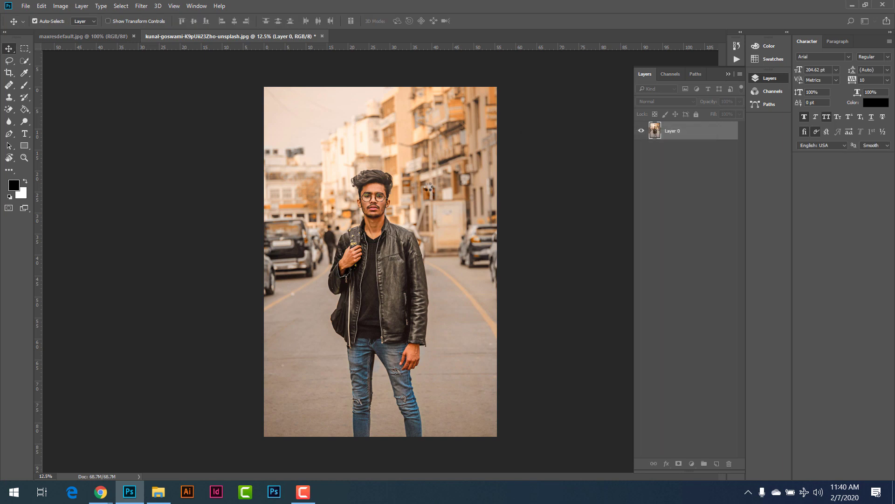
# Step: Select the man's head, neck, leather jacket and raised hand with the Quick Selection tool
pyautogui.hotkey('ctrl', '+')
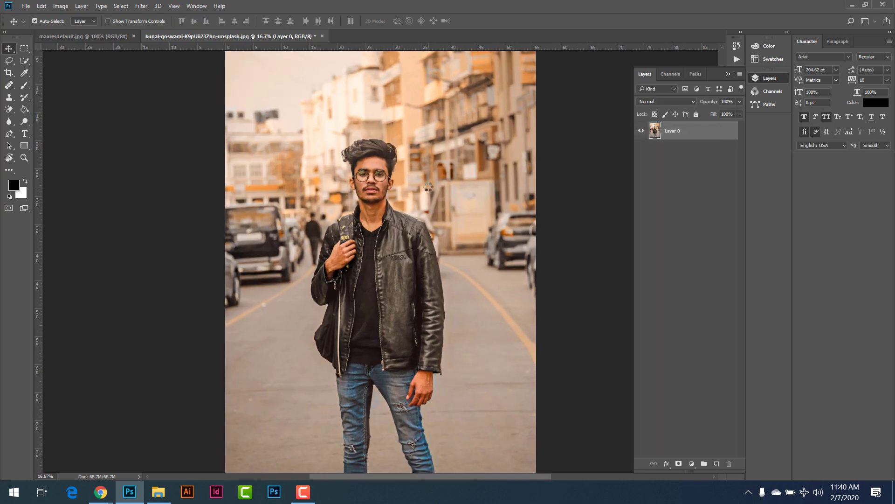
pyautogui.click(27, 61)
pyautogui.click(51, 65)
pyautogui.moveTo(391, 171)
pyautogui.mouseDown()
pyautogui.moveTo(387, 149)
pyautogui.moveTo(368, 142)
pyautogui.moveTo(348, 152)
pyautogui.moveTo(368, 185)
pyautogui.mouseUp()
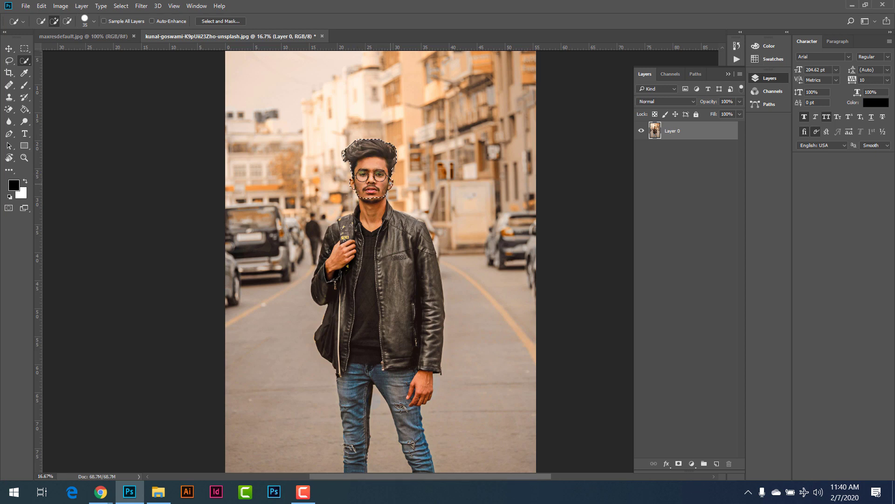
pyautogui.moveTo(373, 205); pyautogui.dragTo(353, 256)
pyautogui.moveTo(329, 255)
pyautogui.mouseDown()
pyautogui.moveTo(419, 243)
pyautogui.moveTo(353, 270)
pyautogui.mouseUp()
# Step: Extend the selection over the jeans and lowered hand, and convert it into a layer mask on Layer 0
pyautogui.hotkey('ctrl', '+')
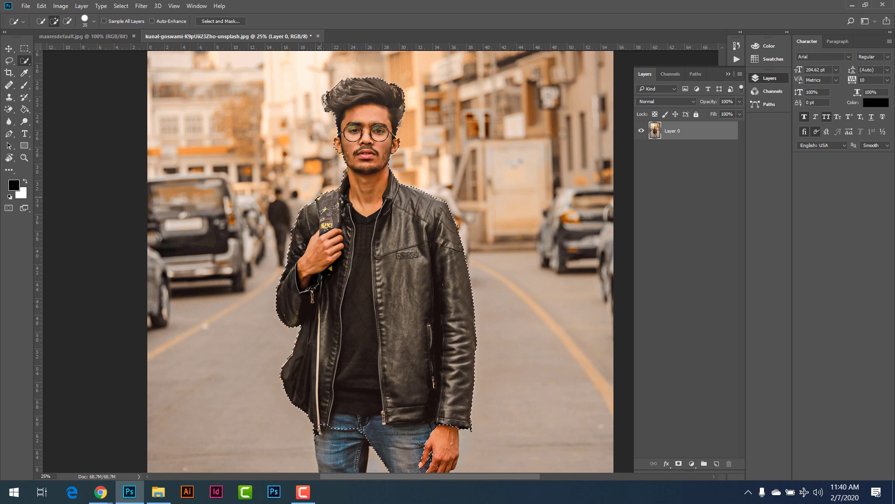
pyautogui.scroll(-3, 354, 187)
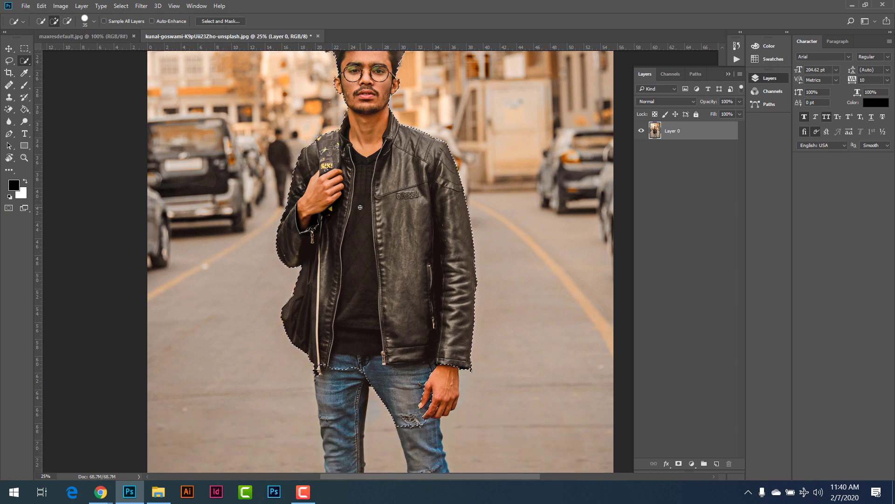
pyautogui.scroll(-3, 360, 207)
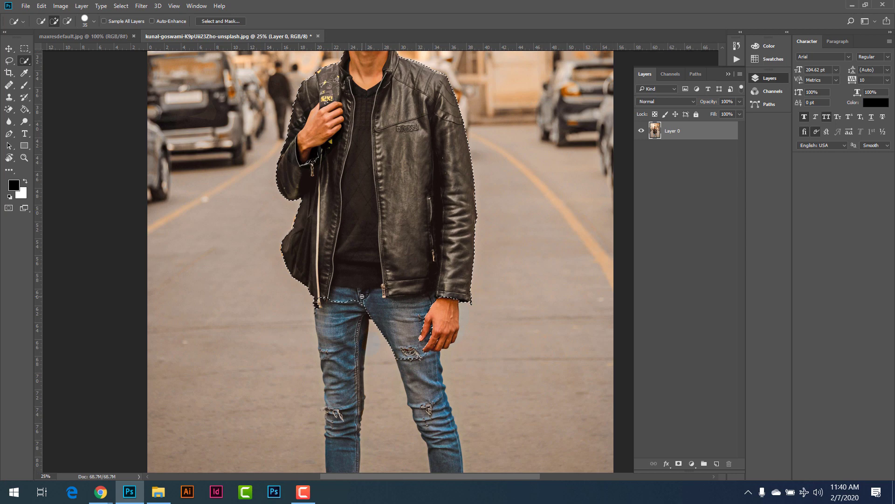
pyautogui.moveTo(355, 292); pyautogui.dragTo(333, 337)
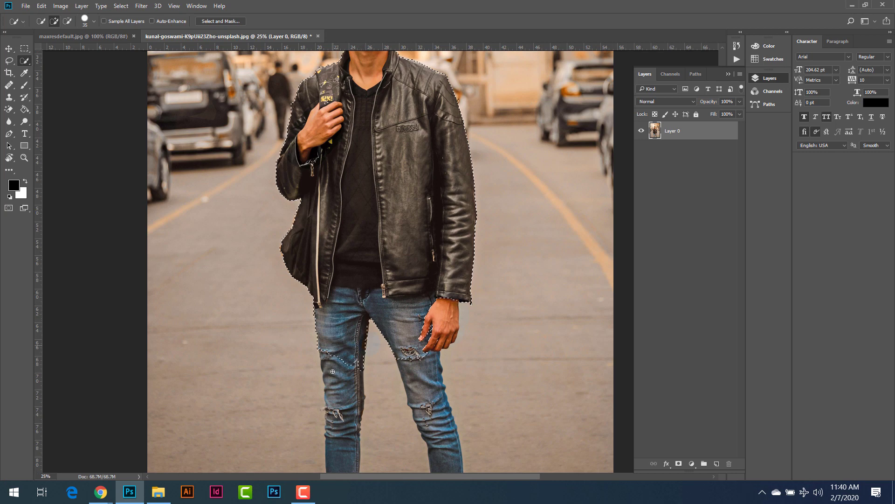
pyautogui.moveTo(332, 371); pyautogui.dragTo(332, 378)
pyautogui.moveTo(414, 328); pyautogui.dragTo(439, 335)
pyautogui.moveTo(419, 369); pyautogui.dragTo(432, 408)
pyautogui.hotkey('ctrl', '-')
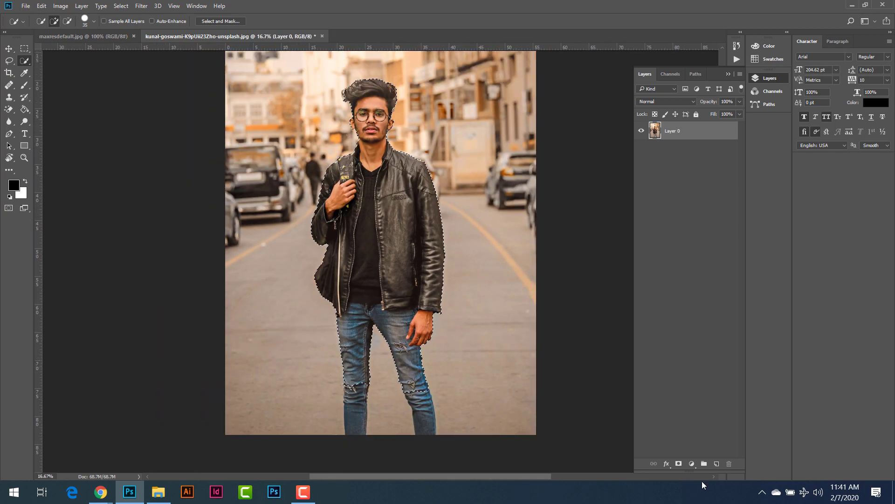
pyautogui.click(679, 463)
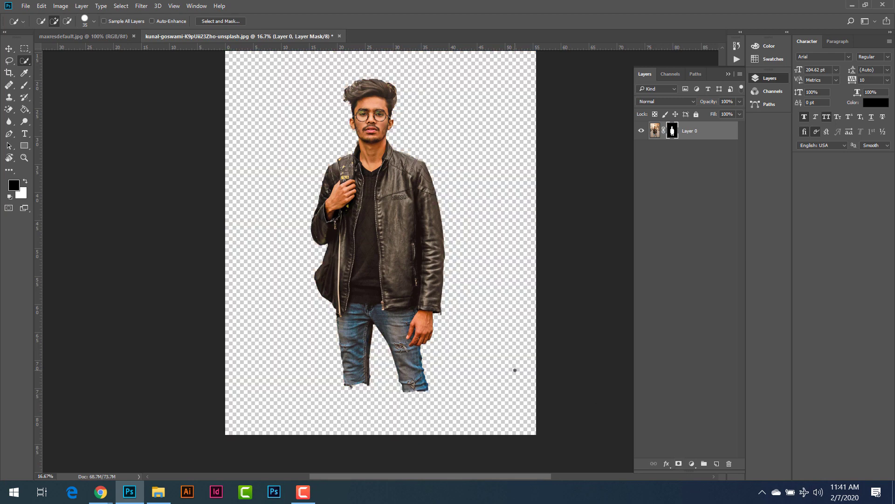
# Step: Scale the cut-out man to about 133% and move him slightly lower on the canvas
pyautogui.hotkey('ctrl', '-')
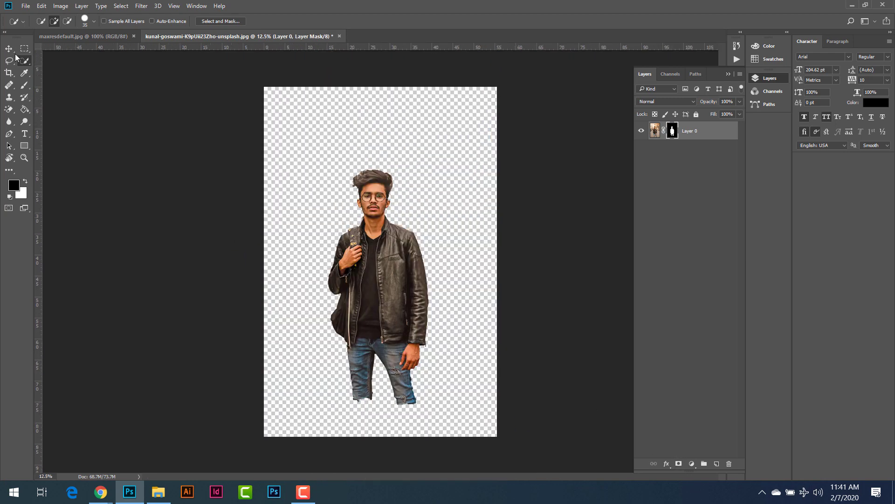
pyautogui.click(9, 49)
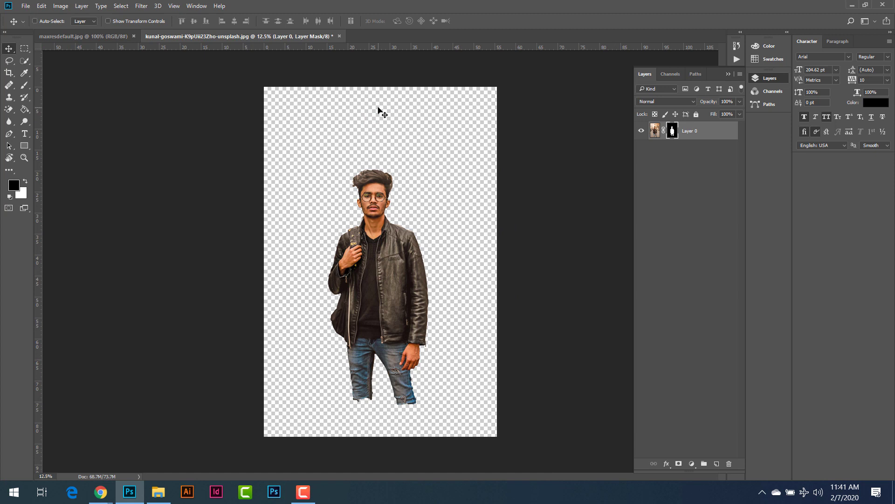
pyautogui.hotkey('ctrl', 't')
pyautogui.moveTo(496, 88); pyautogui.dragTo(536, 29)
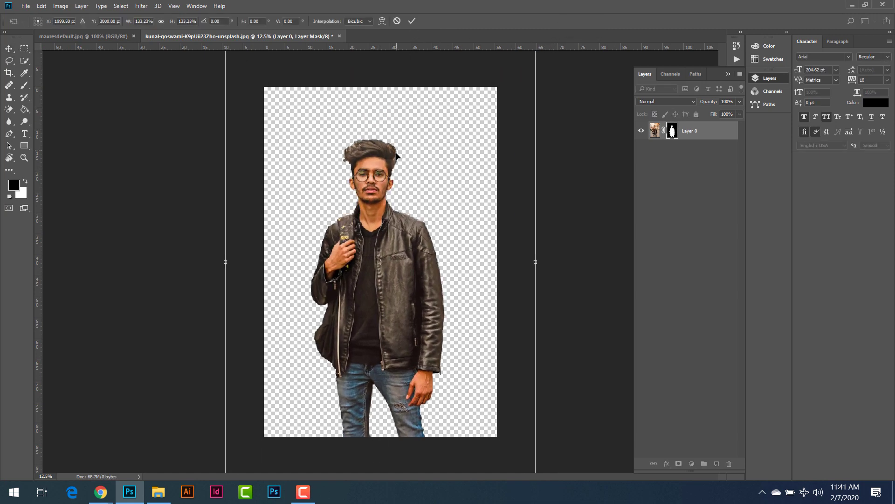
pyautogui.moveTo(396, 155); pyautogui.dragTo(401, 173)
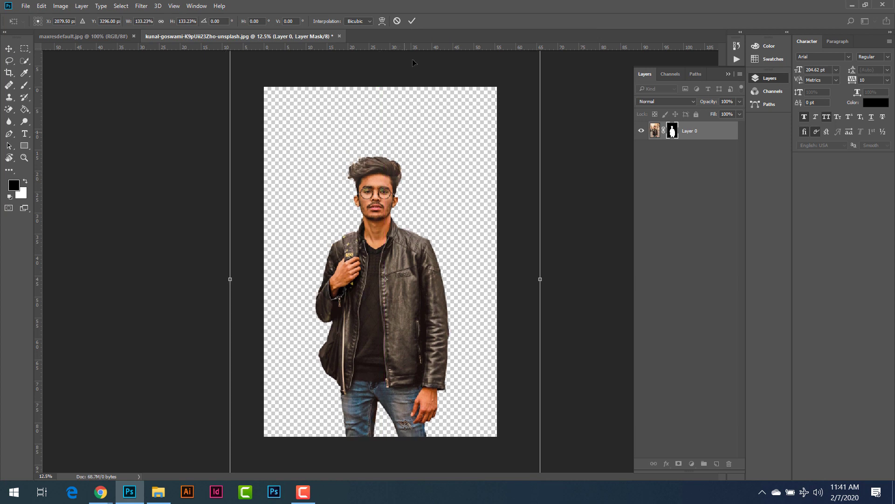
pyautogui.click(413, 24)
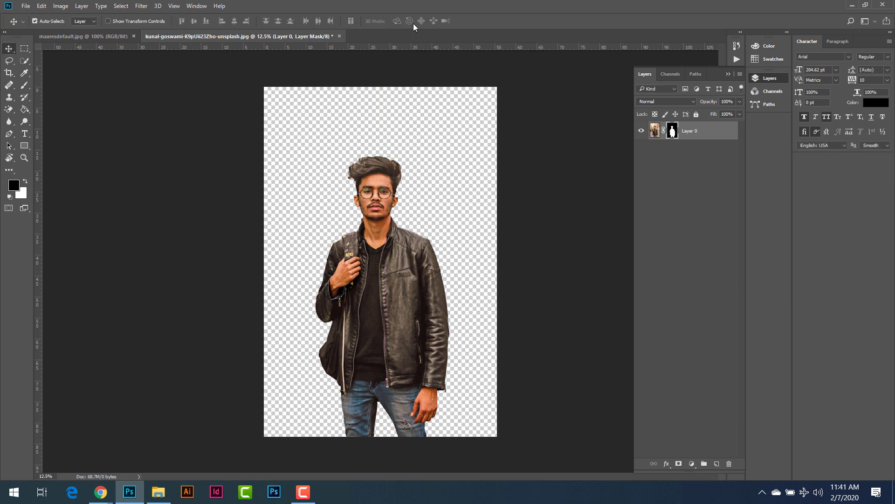
# Step: Apply the layer mask permanently to Layer 0
pyautogui.rightClick(673, 132)
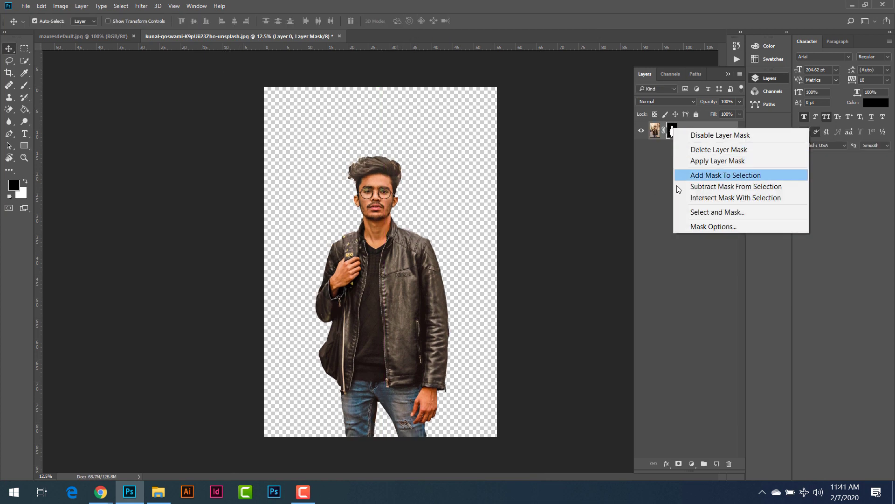
pyautogui.click(672, 131)
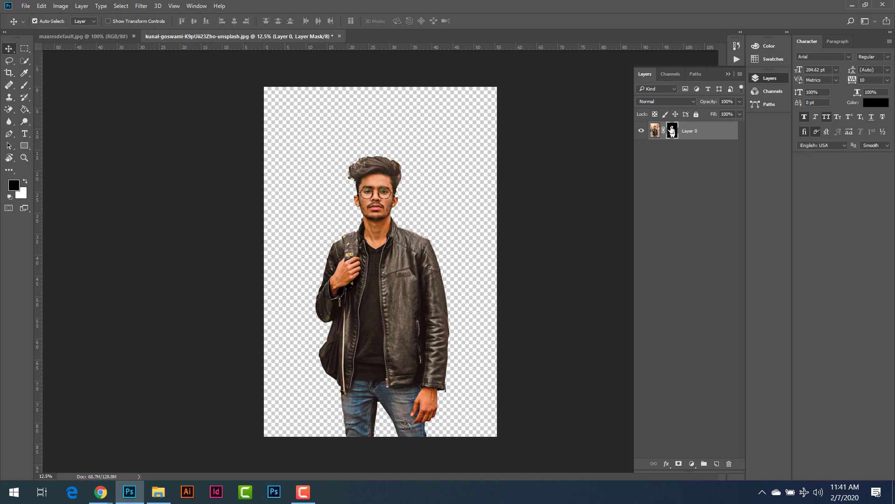
pyautogui.rightClick(672, 132)
pyautogui.click(684, 161)
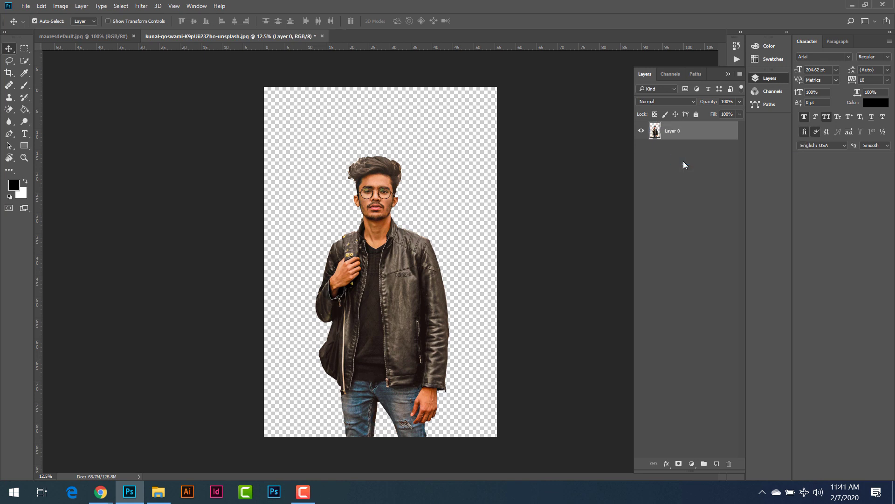
# Step: In the Camera Raw Filter, set Blacks to +58, Shadows to +10 and Luminance noise reduction to about 31
pyautogui.click(142, 6)
pyautogui.click(161, 72)
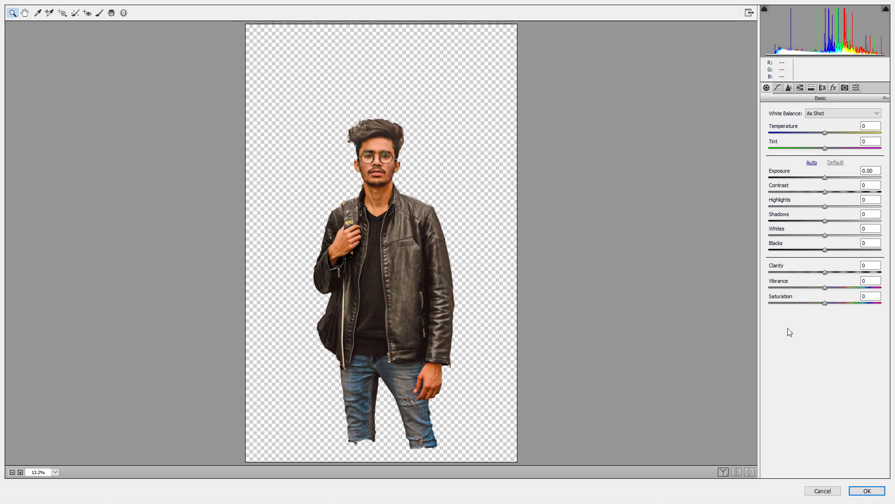
pyautogui.moveTo(826, 253); pyautogui.dragTo(857, 250)
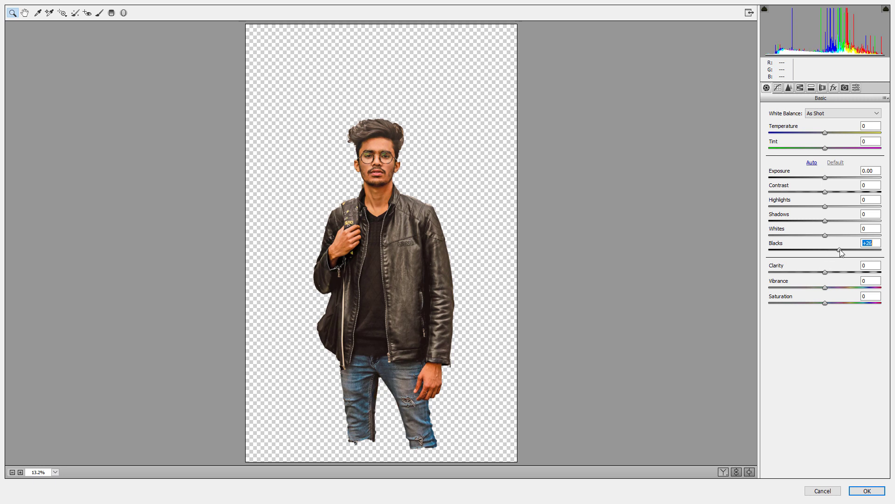
pyautogui.moveTo(825, 220)
pyautogui.mouseDown()
pyautogui.moveTo(832, 218)
pyautogui.moveTo(808, 236)
pyautogui.moveTo(852, 236)
pyautogui.moveTo(828, 236)
pyautogui.mouseUp()
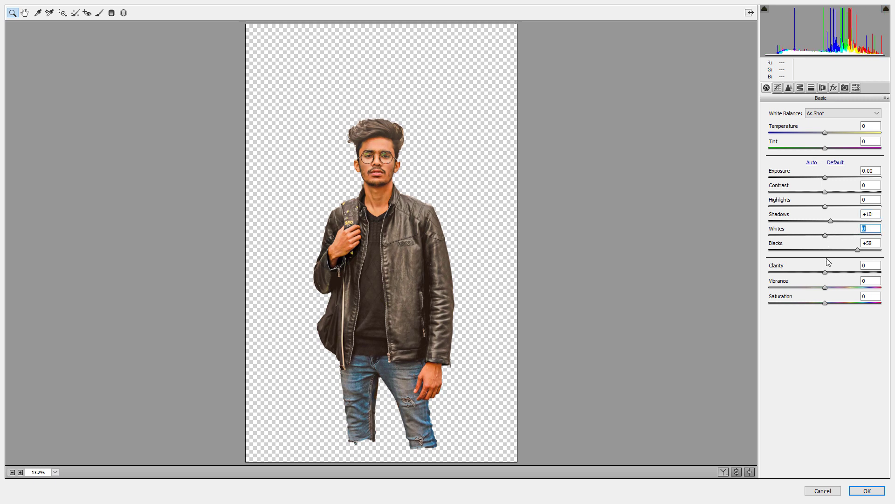
pyautogui.moveTo(824, 195); pyautogui.dragTo(805, 205)
pyautogui.click(789, 88)
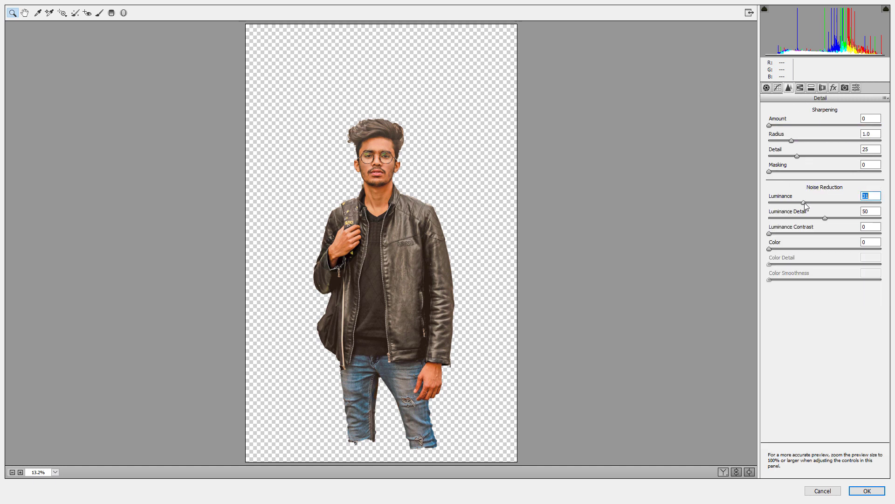
# Step: Raise the Oranges luminance to about +23, set Oranges saturation to -15, slightly reduce Reds saturation, and apply the filter
pyautogui.click(800, 89)
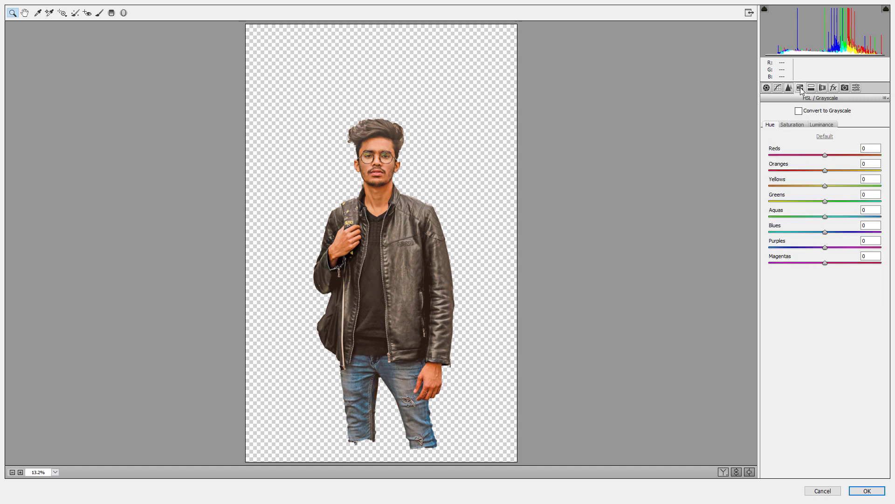
pyautogui.click(822, 125)
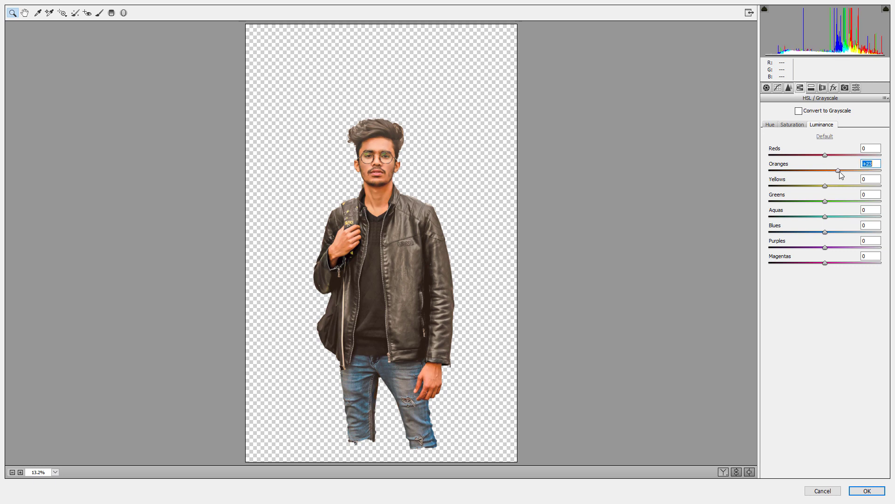
pyautogui.moveTo(840, 172); pyautogui.dragTo(822, 157)
pyautogui.click(793, 125)
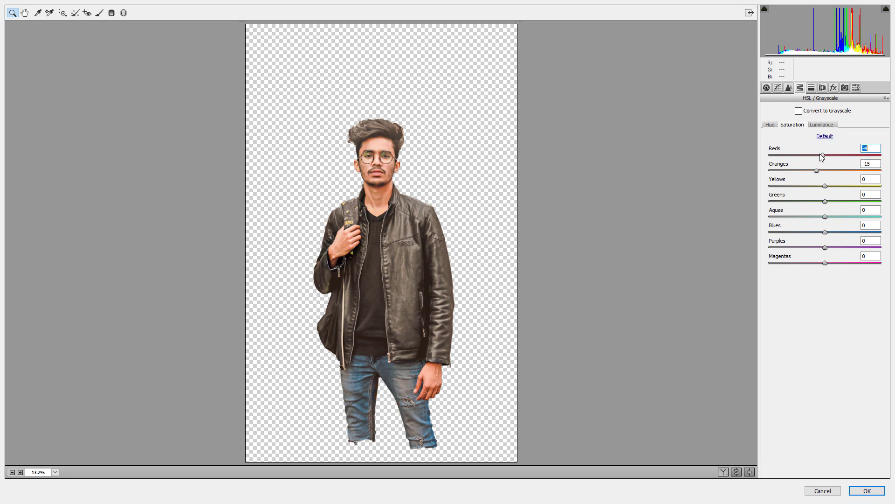
pyautogui.click(770, 125)
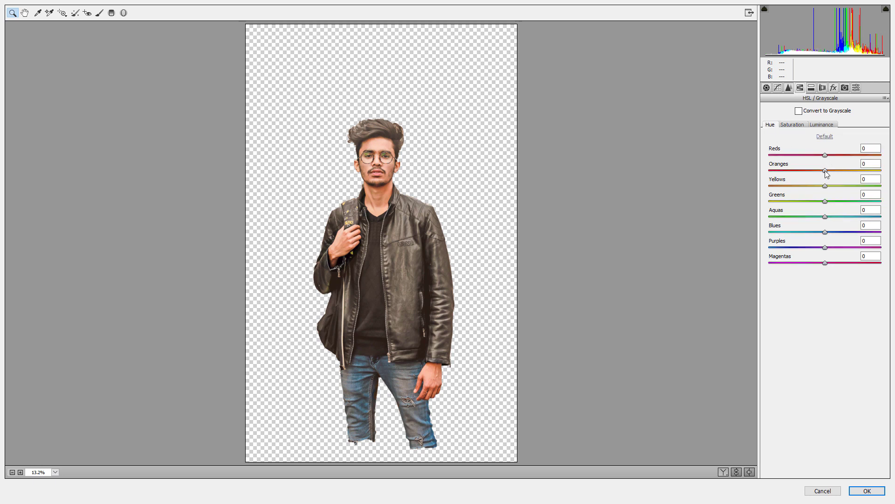
pyautogui.moveTo(828, 173)
pyautogui.mouseDown()
pyautogui.moveTo(841, 175)
pyautogui.moveTo(816, 172)
pyautogui.moveTo(824, 173)
pyautogui.mouseUp()
pyautogui.click(867, 491)
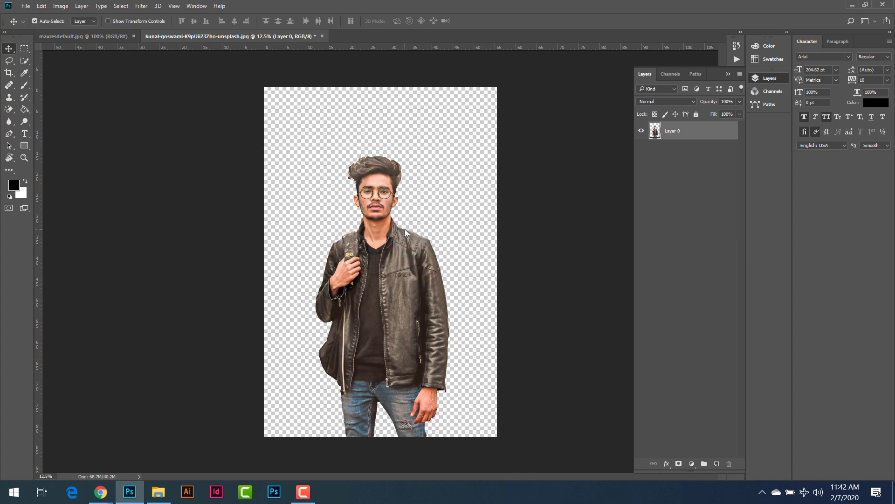
# Step: Switch to File Explorer and bring the Neon-Background image from New folder into the portrait document
pyautogui.click(159, 491)
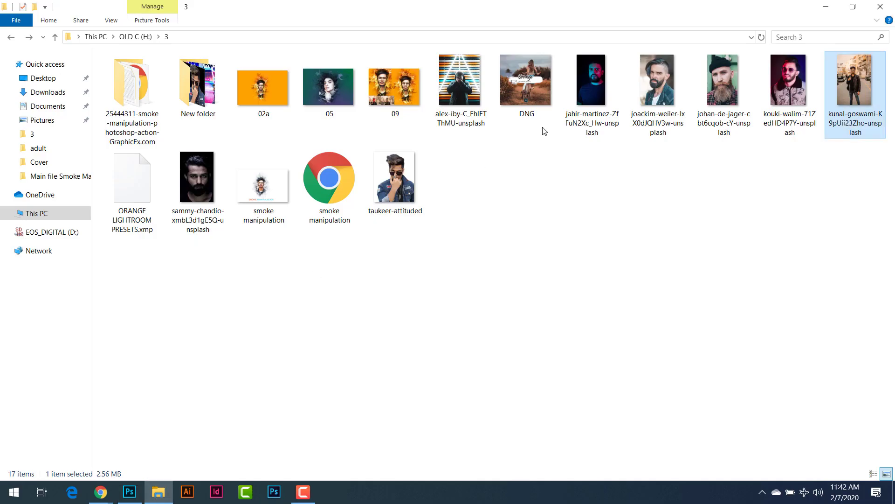
pyautogui.doubleClick(197, 98)
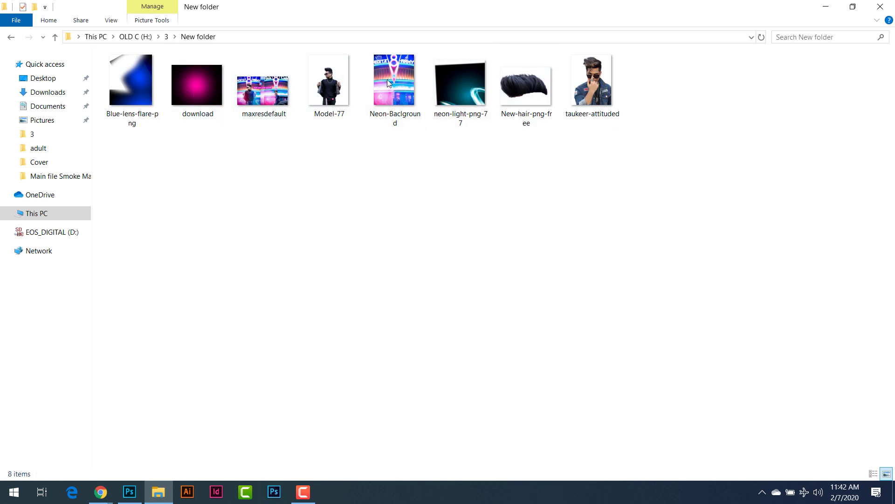
pyautogui.moveTo(394, 84); pyautogui.dragTo(369, 300)
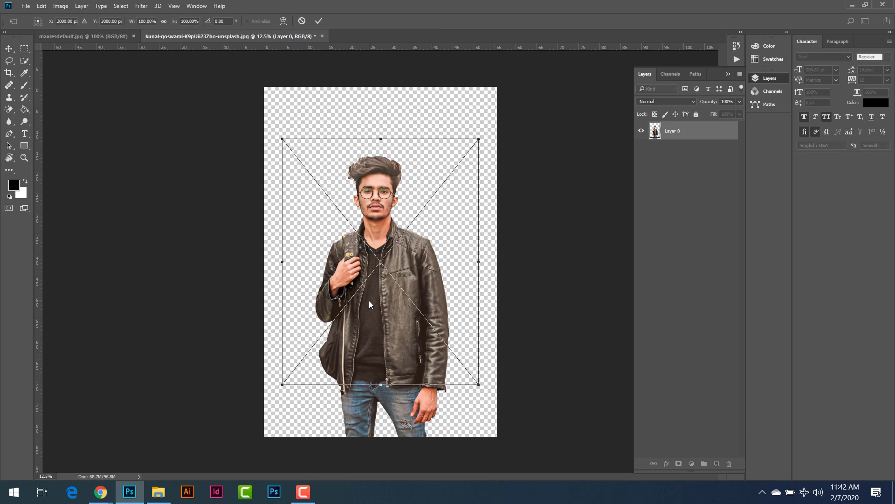
# Step: Scale the neon background to about 117.5% to span the canvas width, place it, and move its layer beneath Layer 0
pyautogui.moveTo(477, 137); pyautogui.dragTo(501, 121)
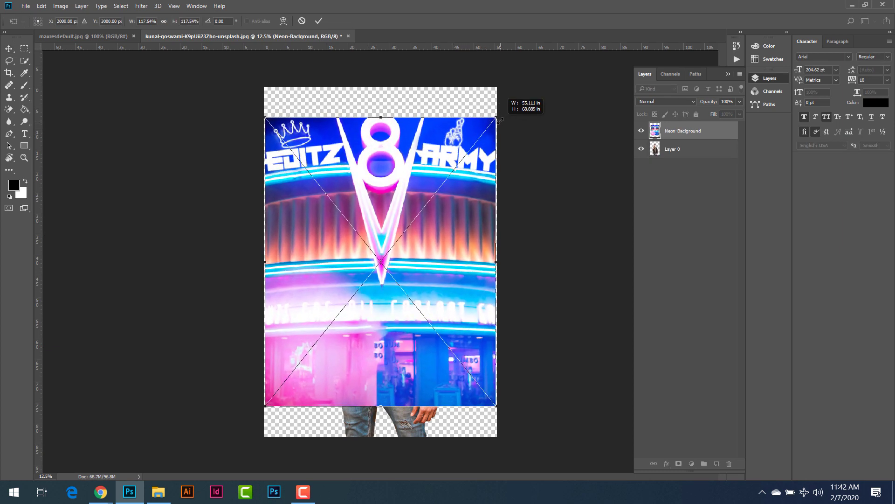
pyautogui.rightClick(436, 141)
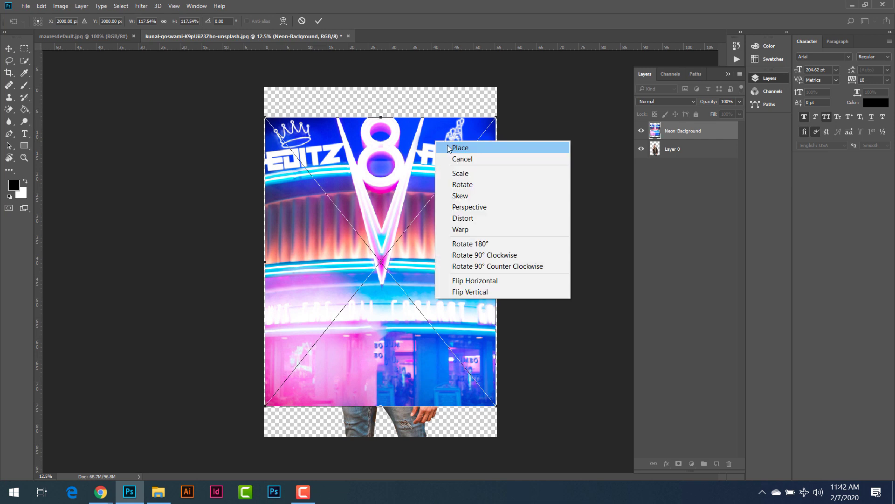
pyautogui.click(448, 147)
pyautogui.moveTo(675, 135); pyautogui.dragTo(672, 158)
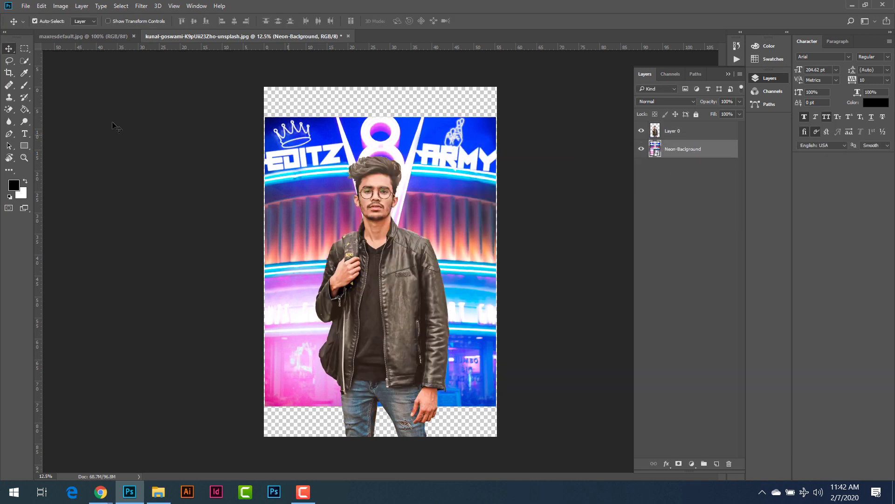
# Step: Select the area covered by the neon background and crop the document to it
pyautogui.click(25, 48)
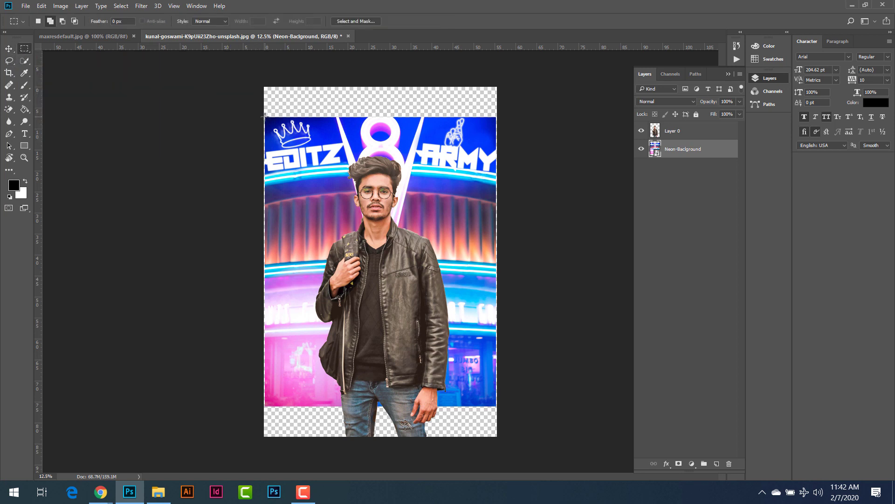
pyautogui.moveTo(265, 116); pyautogui.dragTo(499, 406)
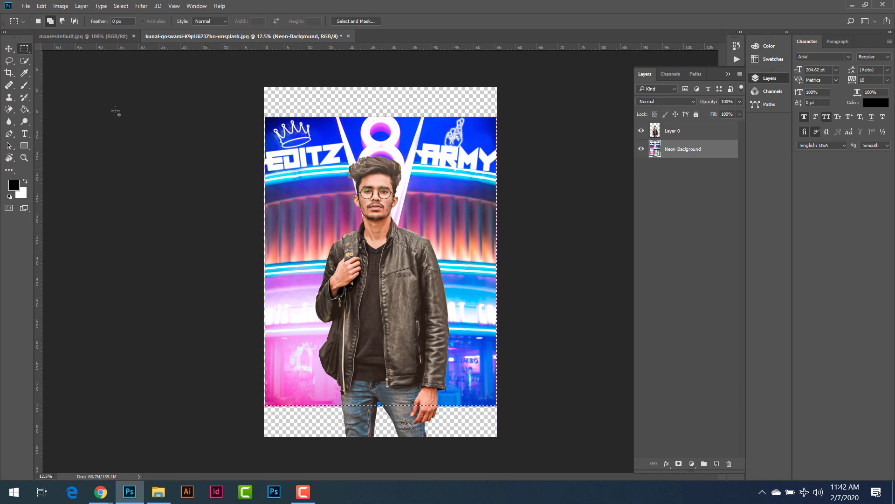
pyautogui.click(8, 73)
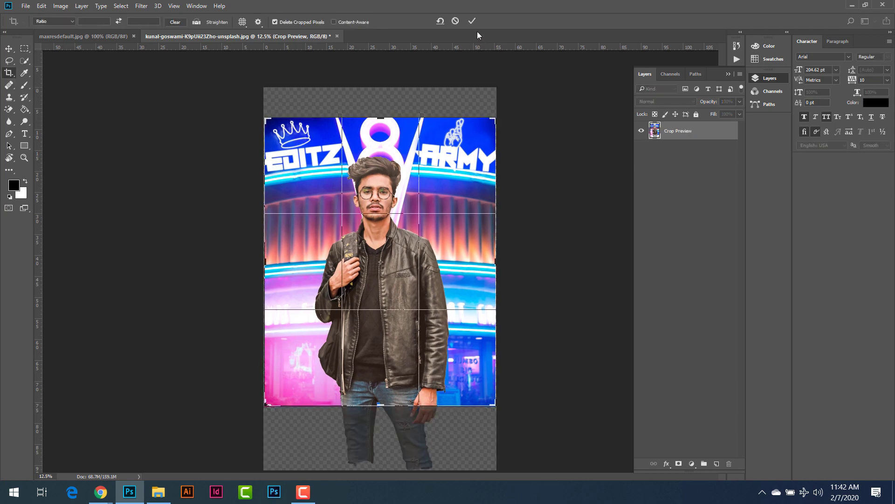
pyautogui.click(474, 19)
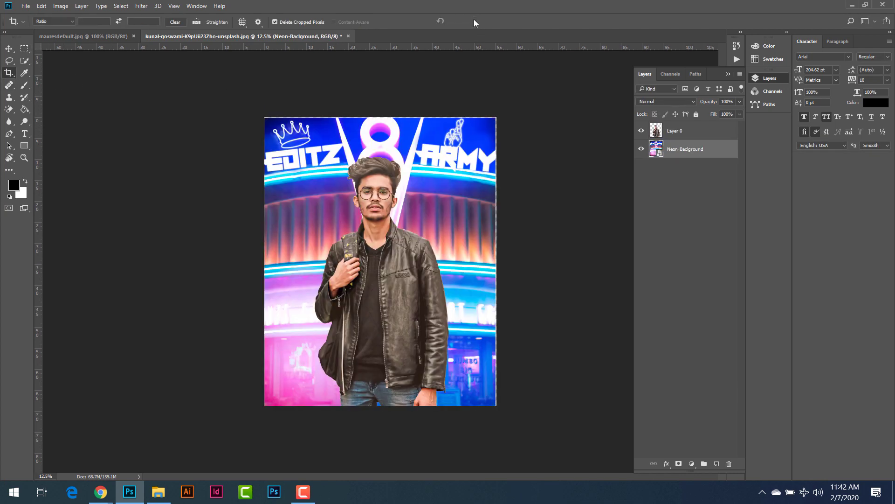
# Step: Move the man's cutout on Layer 0 slightly lower against the neon background
pyautogui.click(8, 49)
pyautogui.moveTo(390, 224)
pyautogui.mouseDown()
pyautogui.moveTo(390, 256)
pyautogui.moveTo(389, 224)
pyautogui.mouseUp()
pyautogui.moveTo(423, 254); pyautogui.dragTo(397, 286)
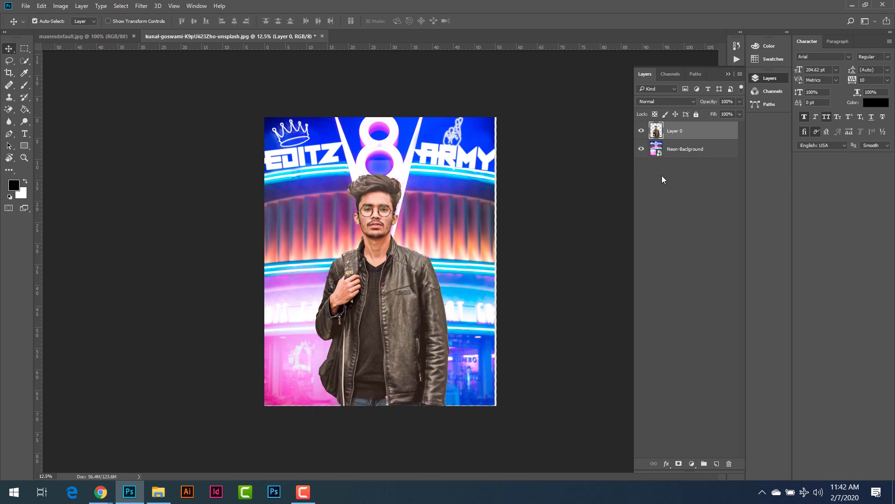
# Step: Scale the Neon-Background layer to about 120.65% so it covers the canvas edges, and apply the transform
pyautogui.click(573, 152)
pyautogui.hotkey('ctrl', 't')
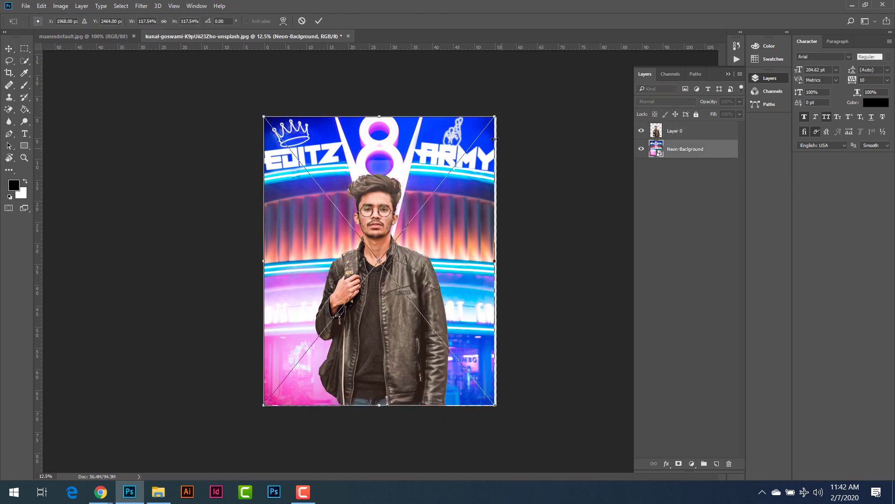
pyautogui.moveTo(495, 116); pyautogui.dragTo(497, 117)
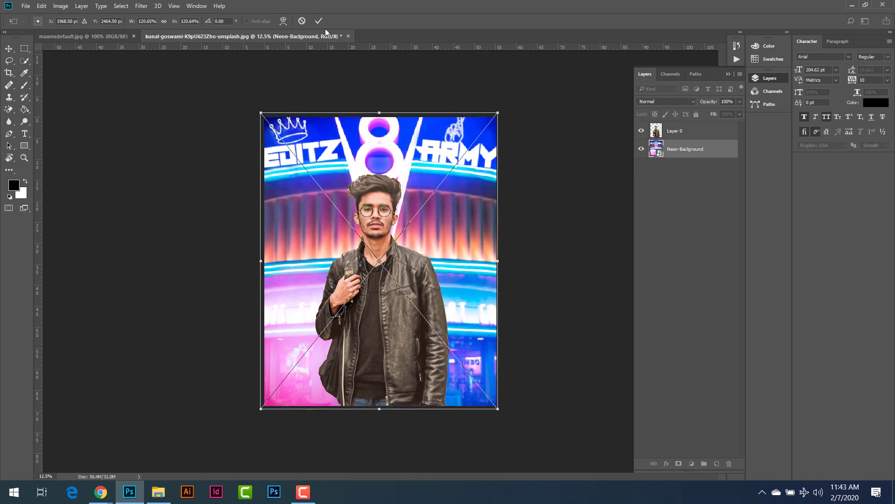
pyautogui.click(319, 21)
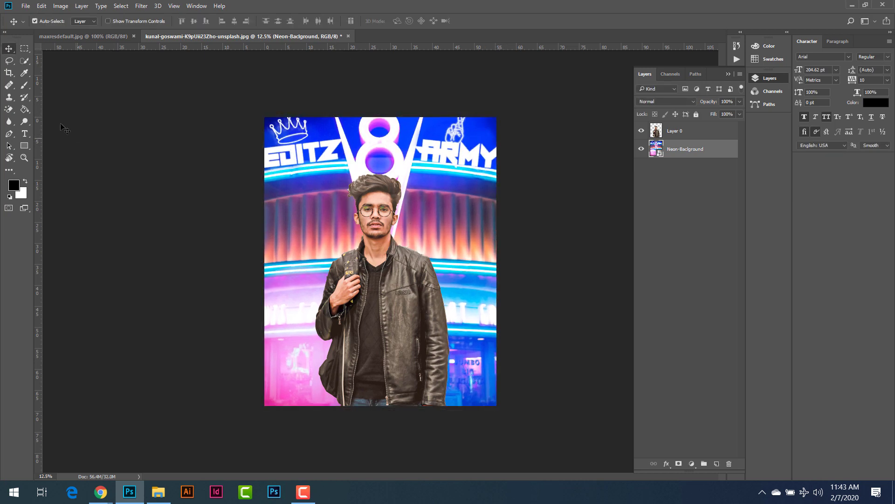
# Step: Extend the canvas slightly at its upper edge with the Crop tool and rasterize the Neon-Background layer
pyautogui.click(9, 72)
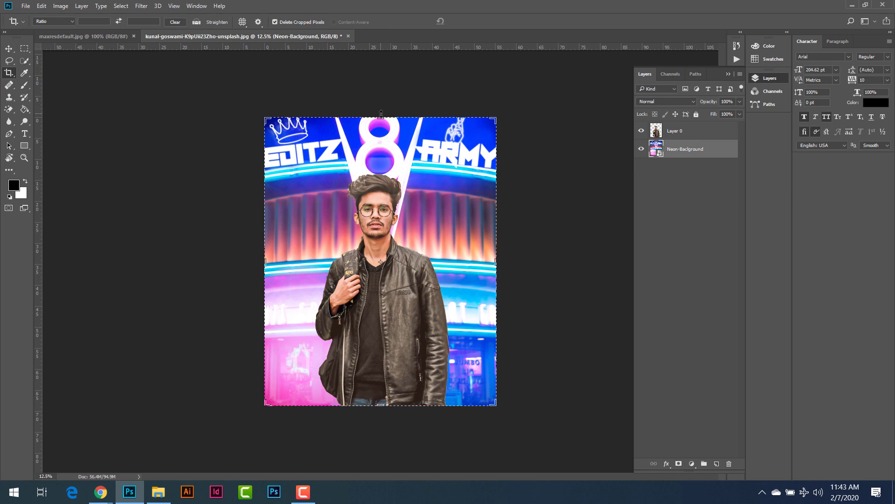
pyautogui.moveTo(381, 113); pyautogui.dragTo(381, 111)
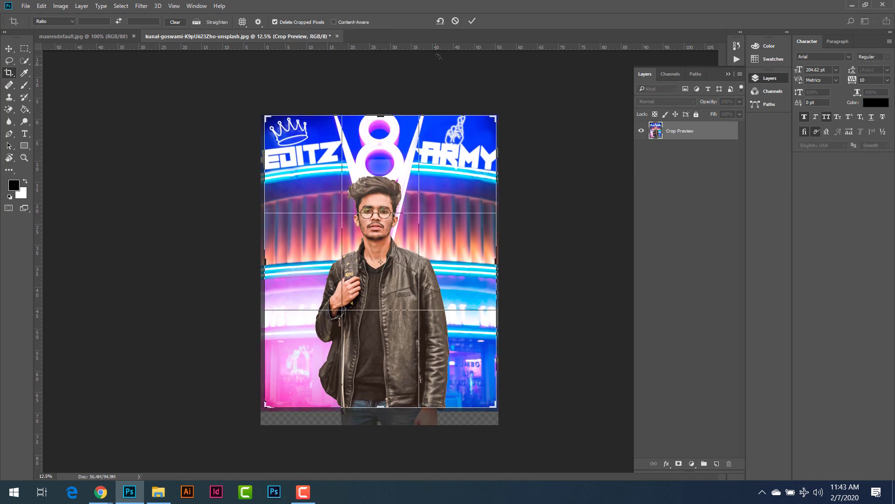
pyautogui.click(472, 21)
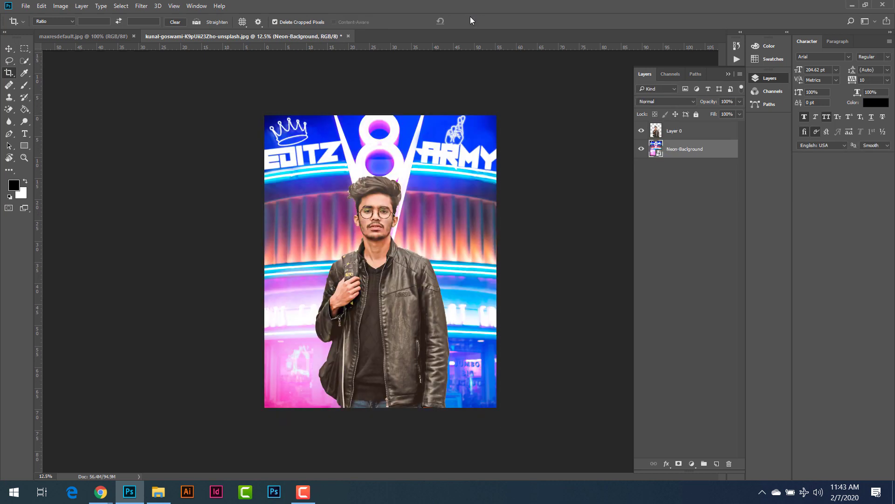
pyautogui.rightClick(681, 147)
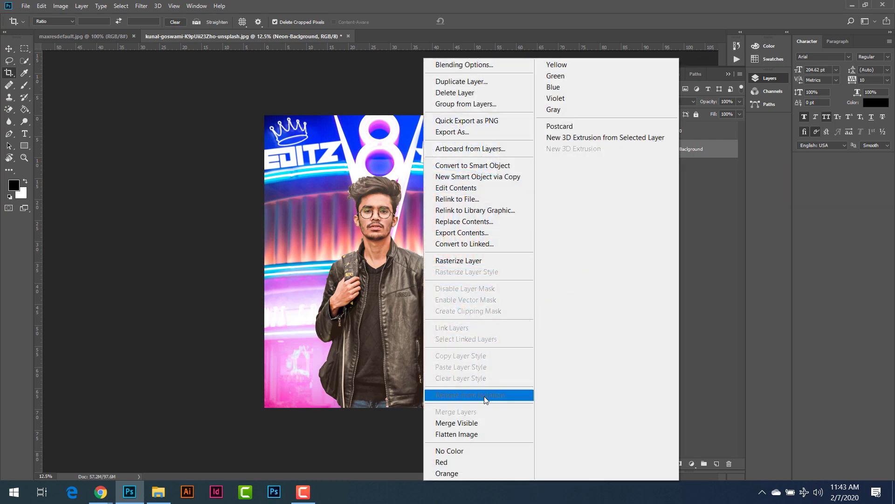
pyautogui.click(466, 264)
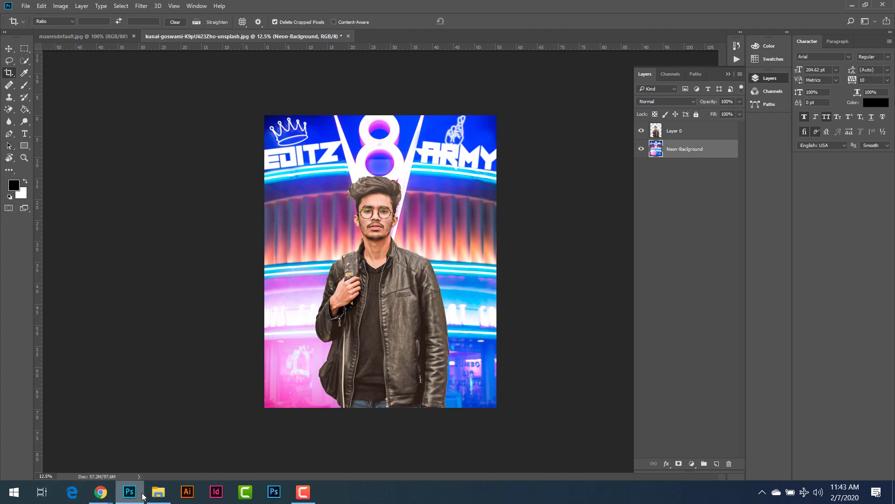
# Step: Bring the download image from File Explorer into the document, scaled to about 972.5%, and place it over the canvas's lower-left corner
pyautogui.click(159, 491)
pyautogui.moveTo(219, 107); pyautogui.dragTo(279, 370)
pyautogui.moveTo(388, 258); pyautogui.dragTo(303, 359)
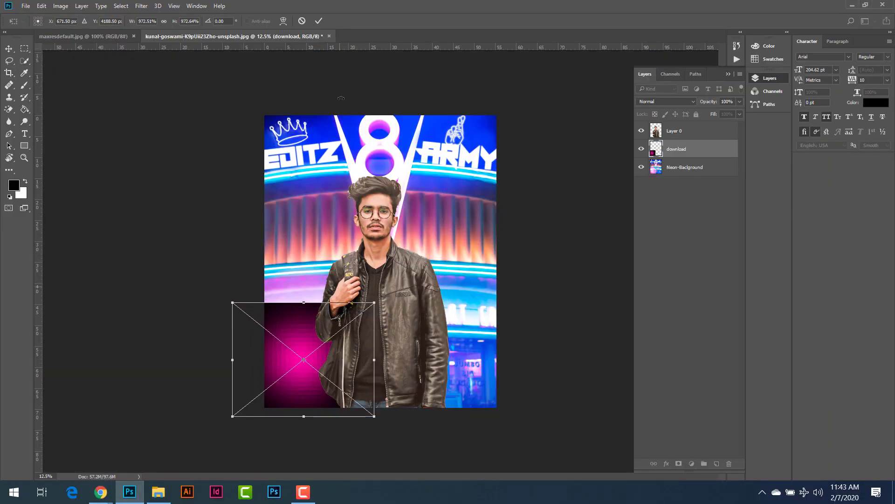
pyautogui.click(317, 21)
# Step: Move the download layer above Layer 0 and set its blend mode to Screen
pyautogui.press('c')
pyautogui.moveTo(684, 146); pyautogui.dragTo(676, 123)
pyautogui.click(660, 101)
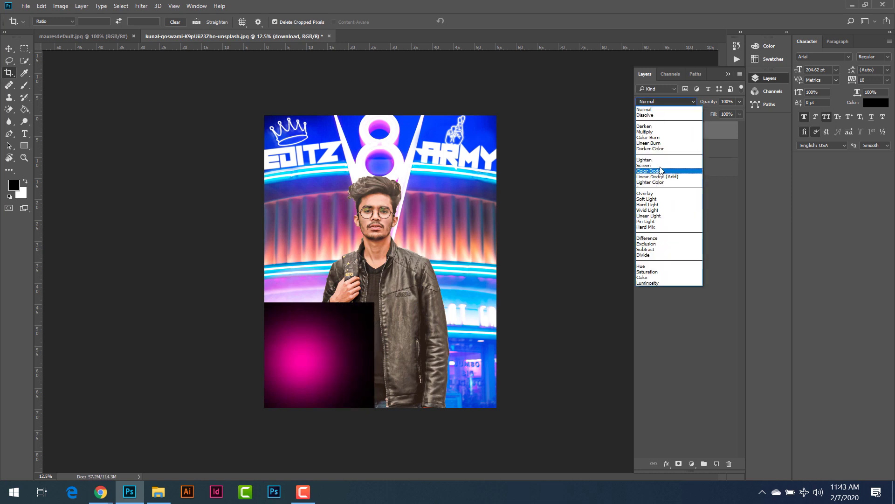
pyautogui.click(651, 165)
# Step: Scale the pink glow to about 1823.5%, center it over the man's bag and jacket, and set its opacity to 78%
pyautogui.click(7, 49)
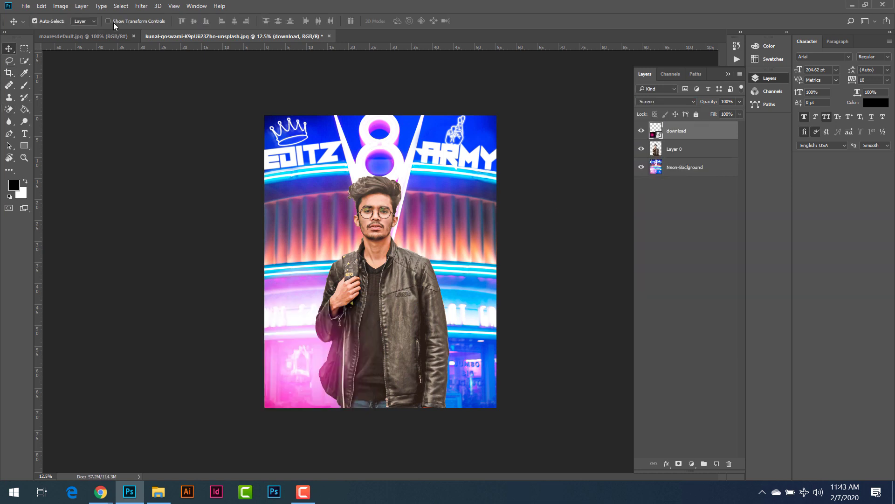
pyautogui.click(110, 21)
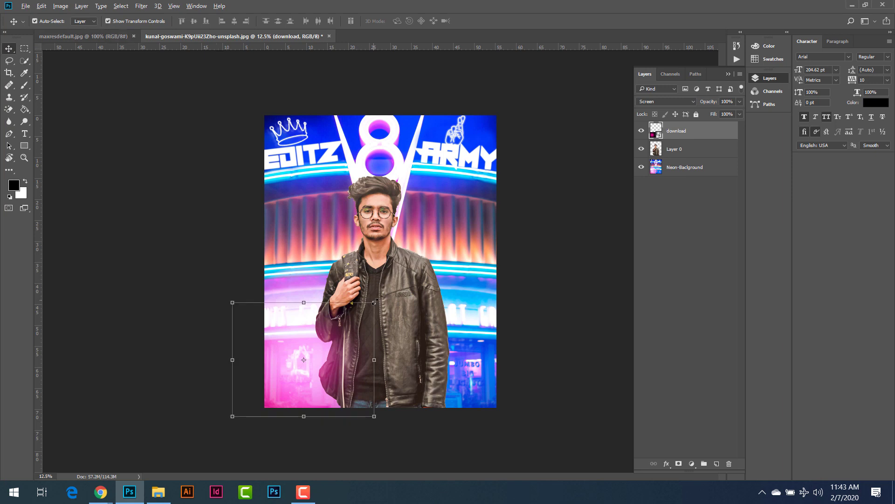
pyautogui.moveTo(374, 302); pyautogui.dragTo(439, 250)
pyautogui.moveTo(359, 318); pyautogui.dragTo(390, 297)
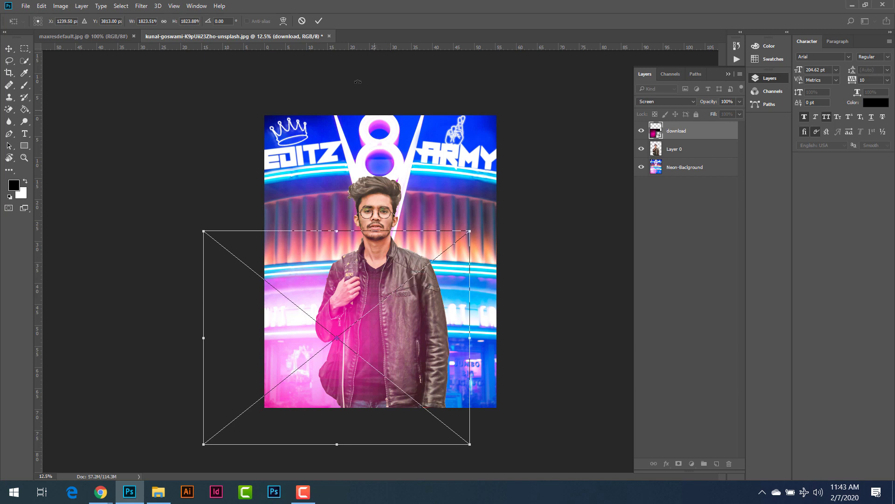
pyautogui.click(319, 21)
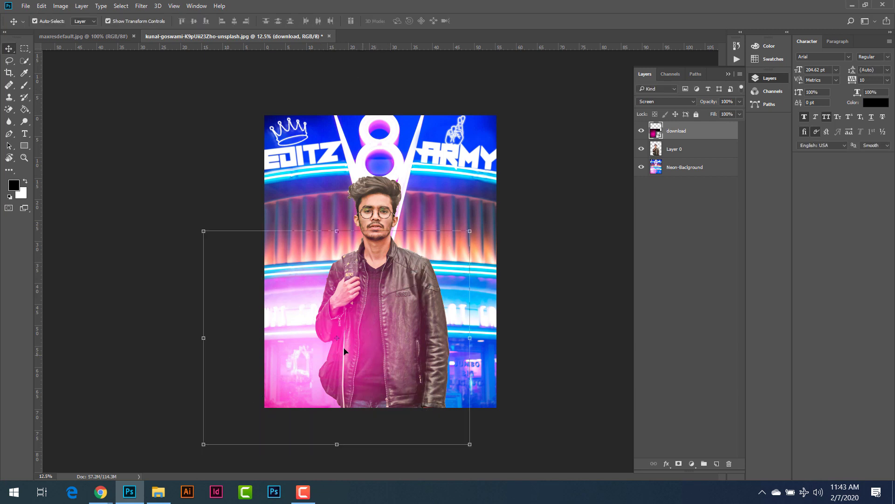
pyautogui.moveTo(344, 351); pyautogui.dragTo(340, 335)
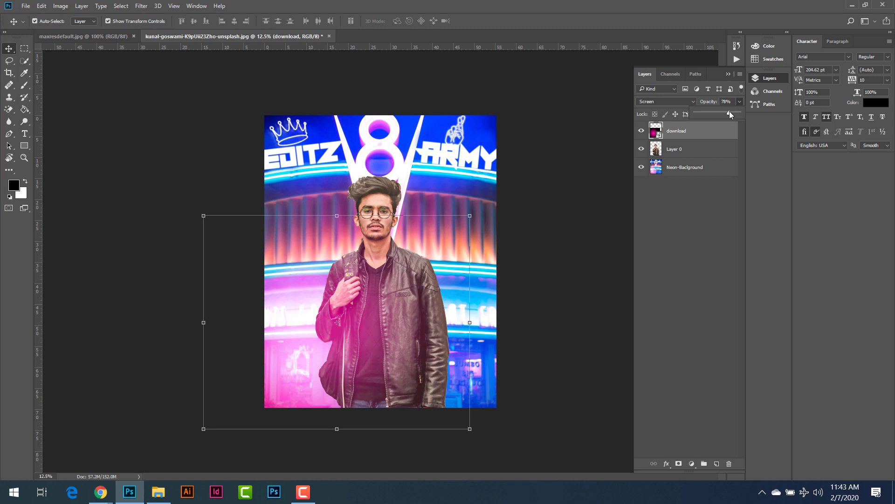
pyautogui.click(109, 21)
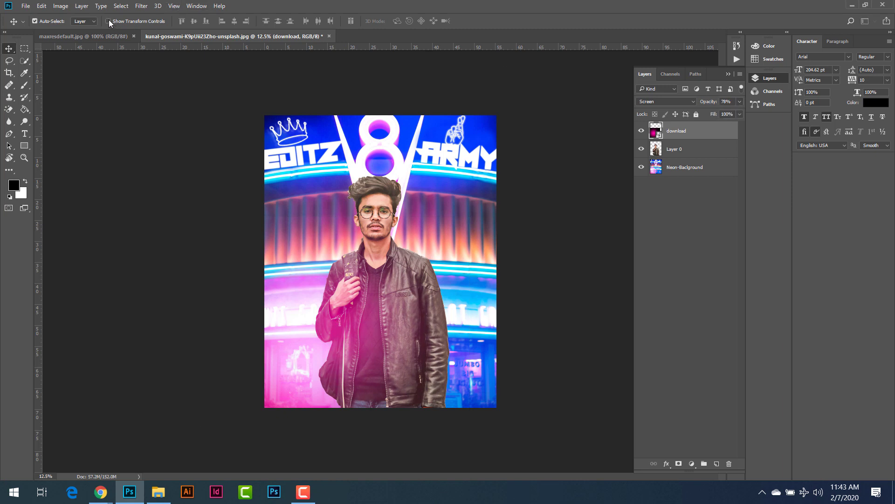
# Step: Add a new layer and place the Blue-lens-flare-png image from File Explorer over the right side, scaled to about 135%
pyautogui.click(718, 463)
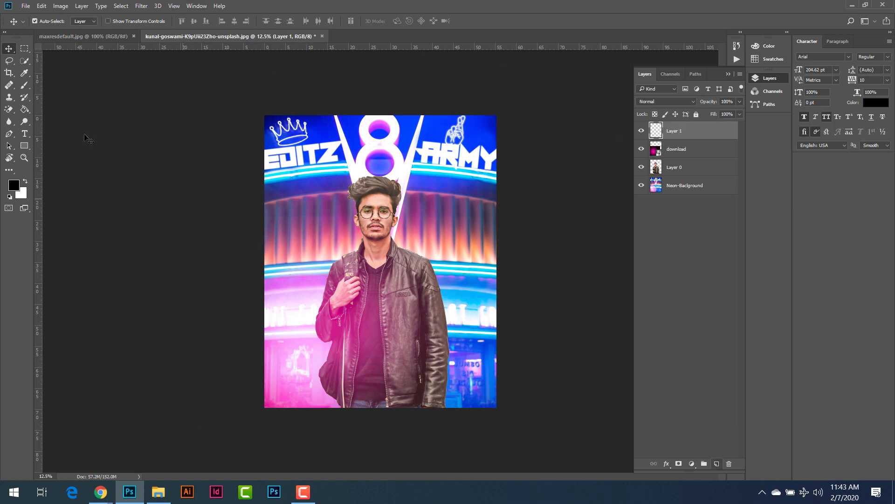
pyautogui.click(159, 492)
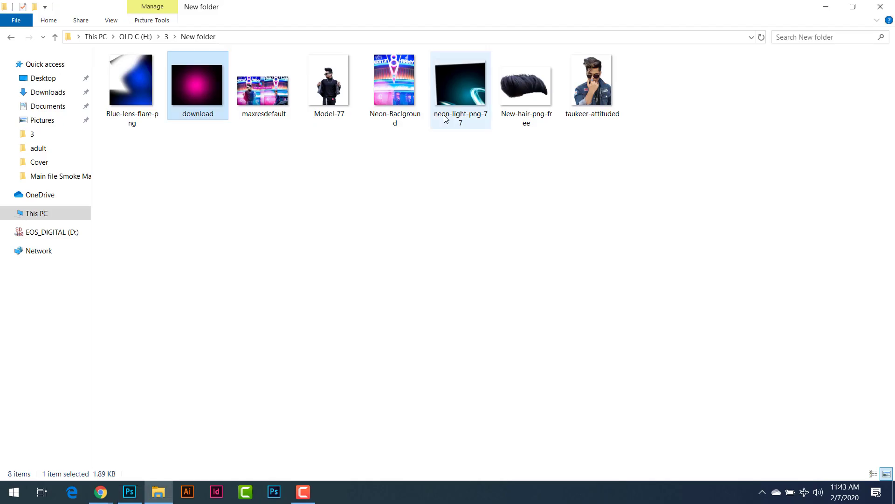
pyautogui.moveTo(140, 91); pyautogui.dragTo(382, 334)
pyautogui.moveTo(456, 354); pyautogui.dragTo(497, 410)
pyautogui.click(318, 21)
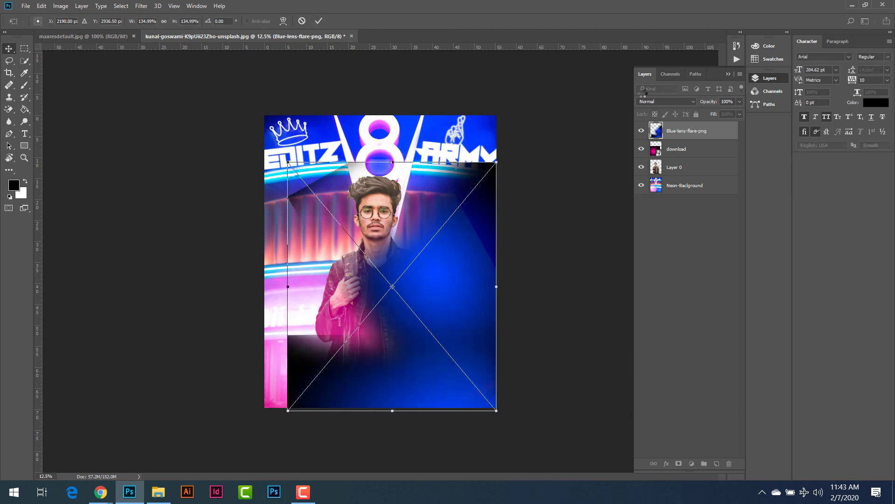
# Step: Set the blue lens flare to Screen mode, shift it slightly down, and set its opacity to 67%
pyautogui.click(678, 102)
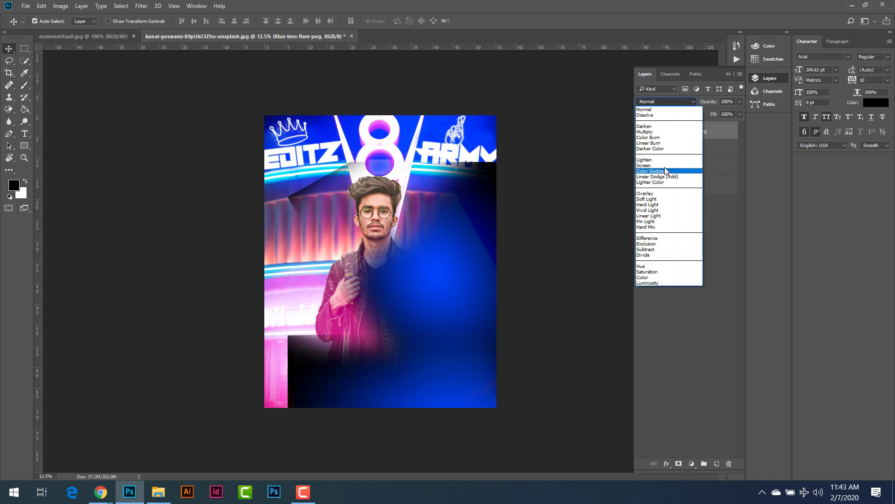
pyautogui.click(666, 166)
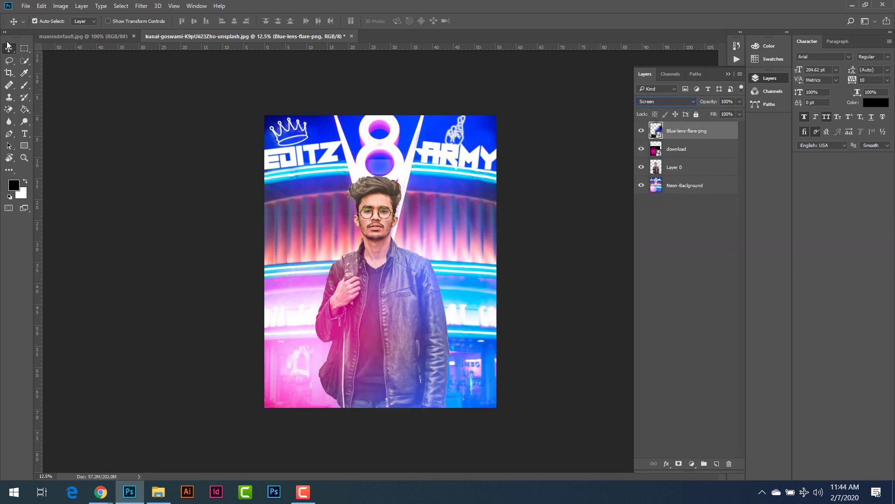
pyautogui.moveTo(490, 285); pyautogui.dragTo(494, 319)
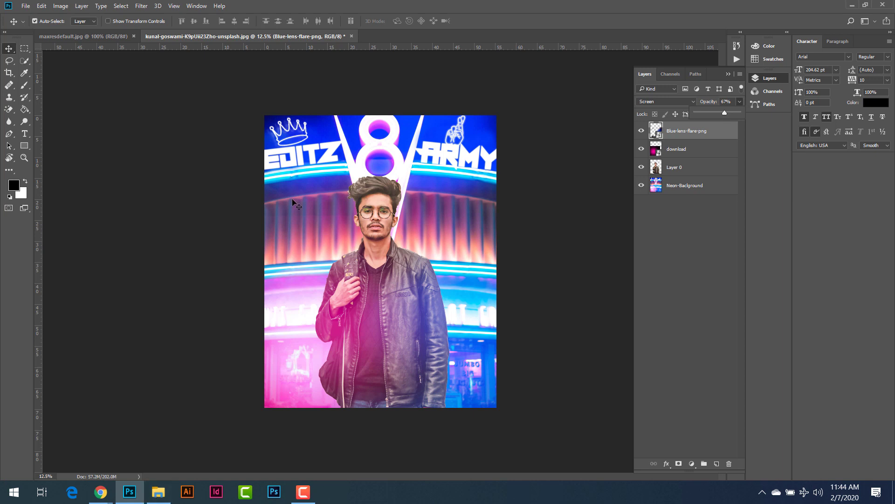
# Step: Create a new layer directly above Layer 0 and clip it to the man's cutout
pyautogui.hotkey('ctrl', '+')
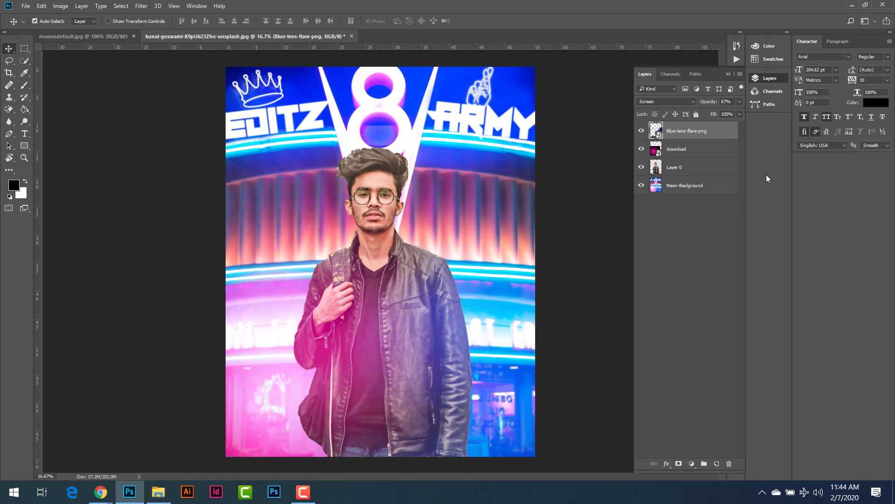
pyautogui.click(717, 463)
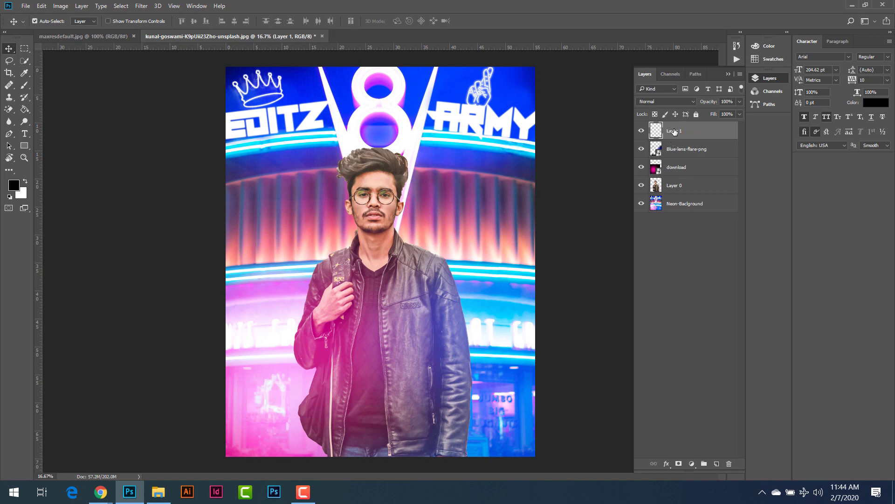
pyautogui.moveTo(674, 132); pyautogui.dragTo(683, 170)
pyautogui.rightClick(683, 169)
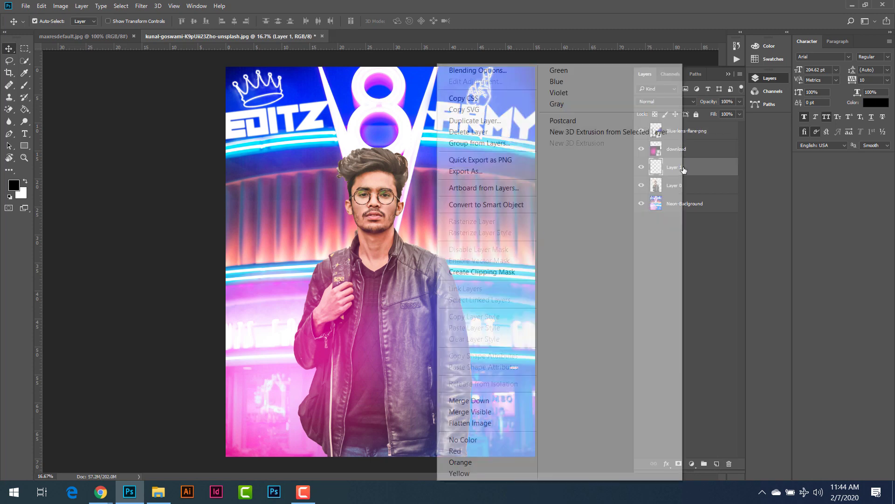
pyautogui.click(489, 273)
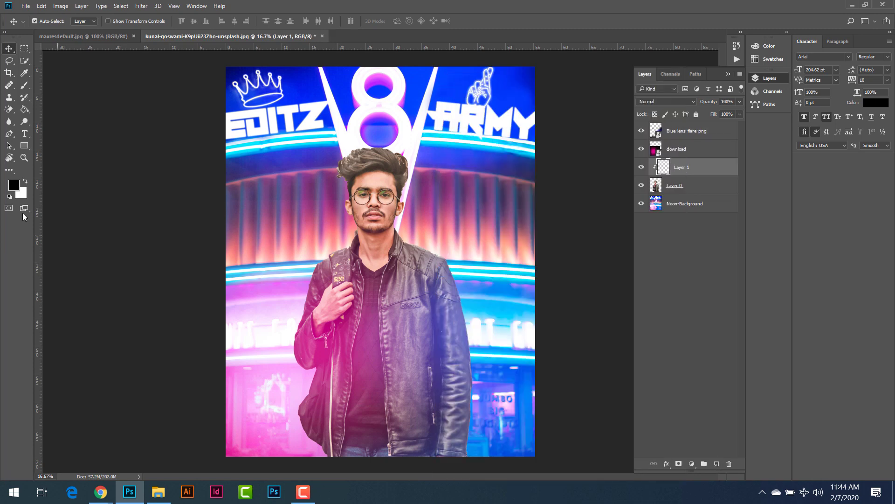
# Step: Choose the Brush tool and sample the pink from the man's lit jacket as the foreground color
pyautogui.click(24, 85)
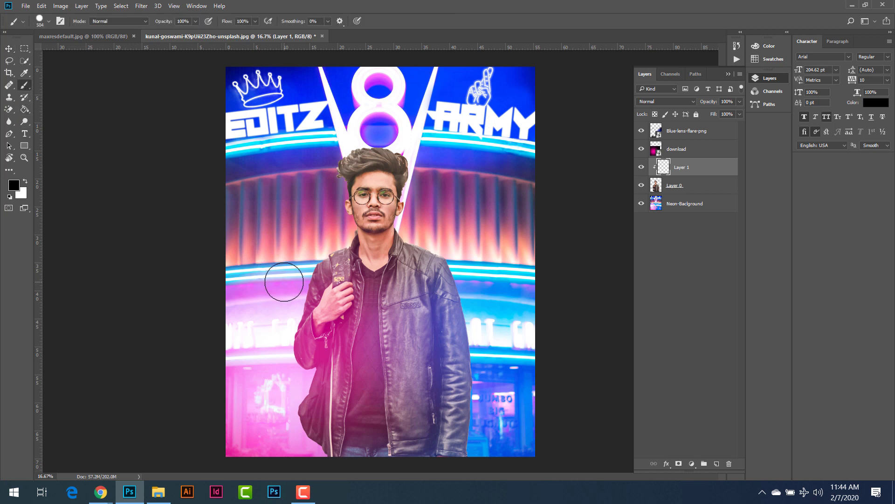
pyautogui.keyDown('alt'); pyautogui.click(329, 343); pyautogui.keyUp('alt')
# Step: Try a hard pink brush stroke beside the man's shoulder on the clipped layer, check the brush settings, and undo the stroke
pyautogui.moveTo(300, 256)
pyautogui.mouseDown()
pyautogui.moveTo(310, 254)
pyautogui.moveTo(306, 265)
pyautogui.mouseUp()
pyautogui.rightClick(307, 265)
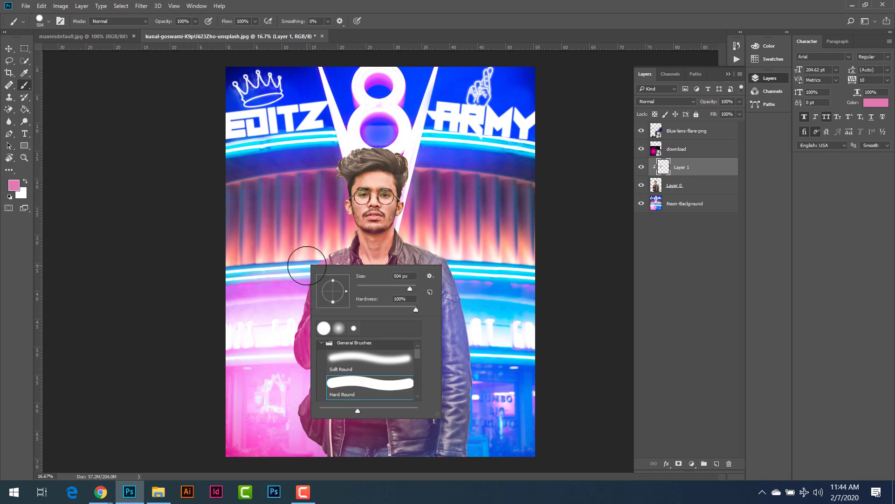
pyautogui.click(283, 247)
pyautogui.rightClick(283, 247)
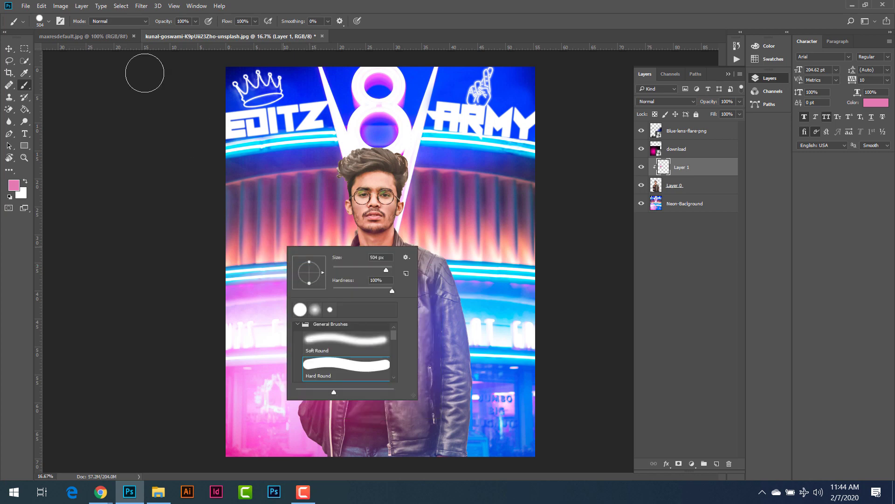
pyautogui.click(42, 6)
pyautogui.click(70, 41)
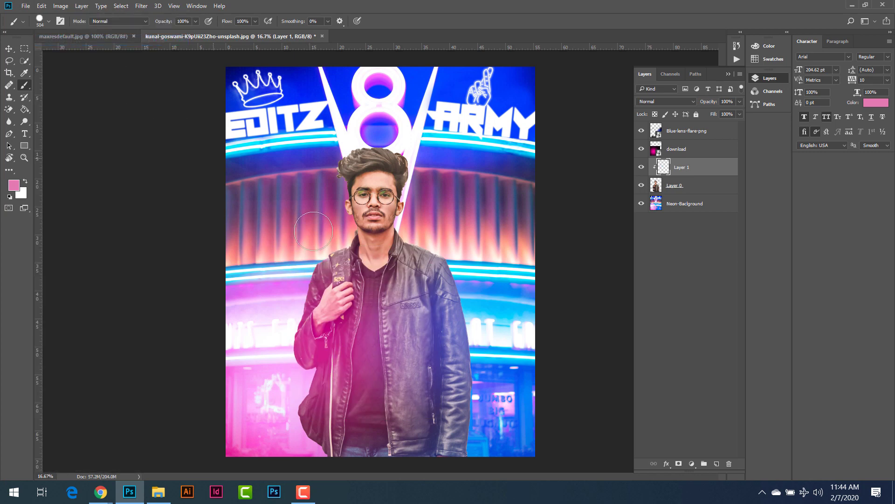
# Step: Switch to the Soft Round brush and try a pink stroke around the man's shoulder on the clipped layer
pyautogui.rightClick(300, 295)
pyautogui.click(386, 373)
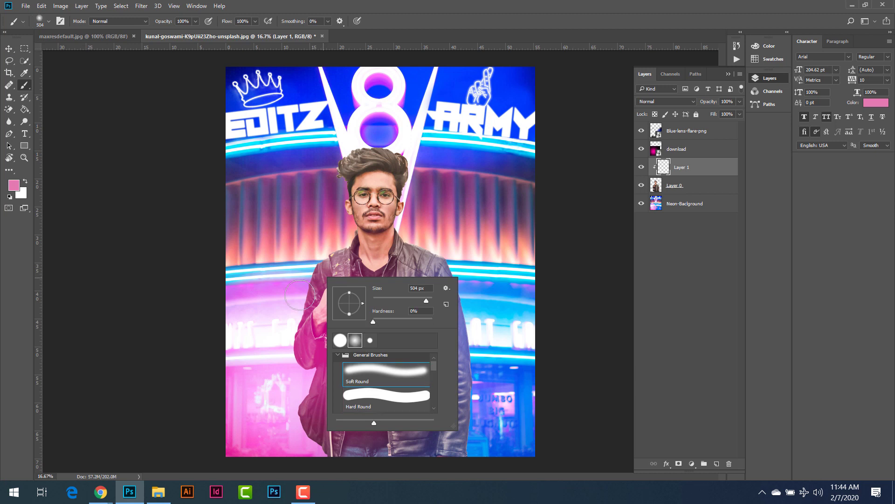
pyautogui.click(314, 256)
pyautogui.moveTo(294, 297)
pyautogui.mouseDown()
pyautogui.moveTo(287, 324)
pyautogui.moveTo(320, 253)
pyautogui.moveTo(366, 227)
pyautogui.mouseUp()
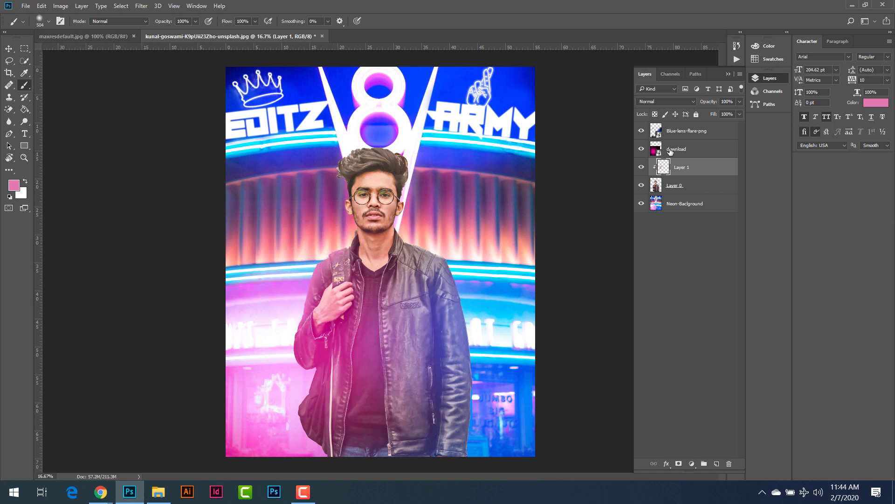
# Step: Set Layer 1 to Overlay blending and paint pink along the man's bag-side shoulder and arm
pyautogui.click(665, 101)
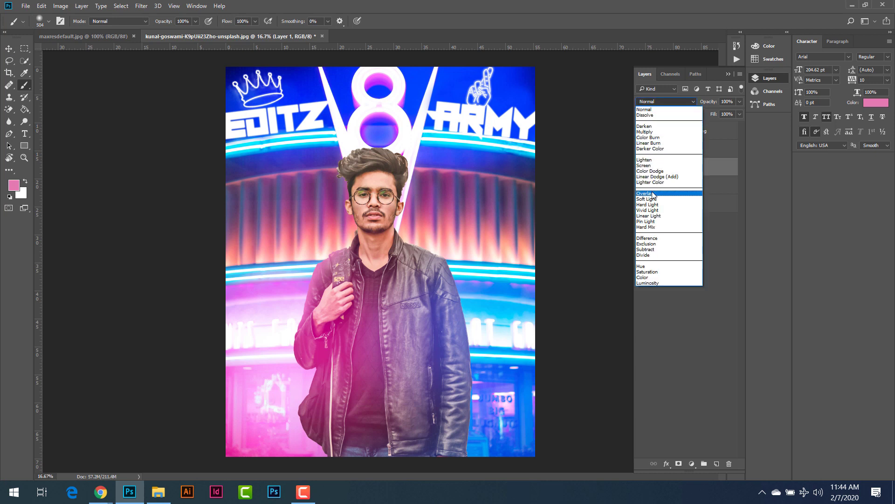
pyautogui.click(661, 194)
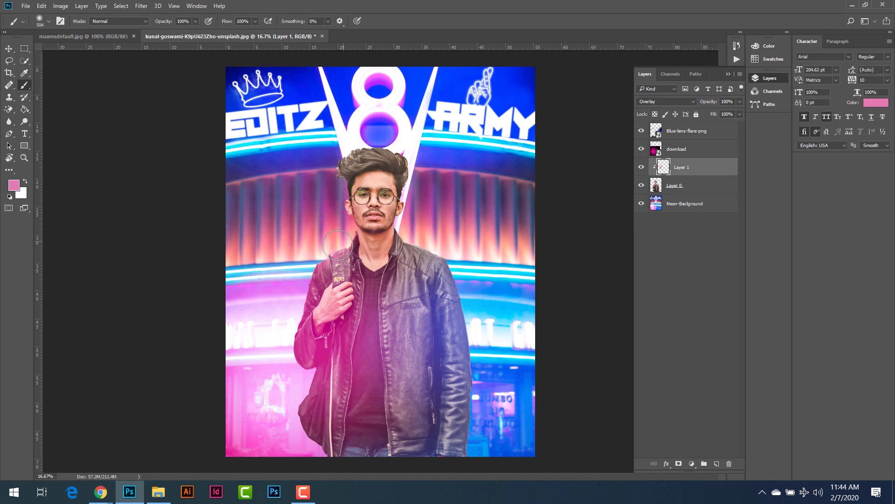
pyautogui.moveTo(338, 245)
pyautogui.mouseDown()
pyautogui.moveTo(310, 260)
pyautogui.moveTo(282, 306)
pyautogui.moveTo(294, 298)
pyautogui.moveTo(307, 309)
pyautogui.mouseUp()
# Step: Paint blue and light pink sampled from the background over the other jacket shoulder, and set Layer 1's opacity to 77%
pyautogui.keyDown('alt'); pyautogui.click(499, 307); pyautogui.keyUp('alt')
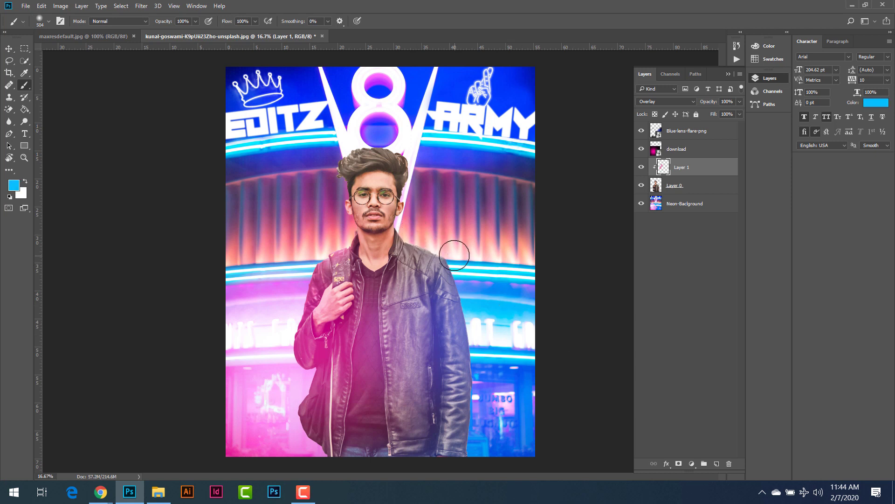
pyautogui.click(441, 241)
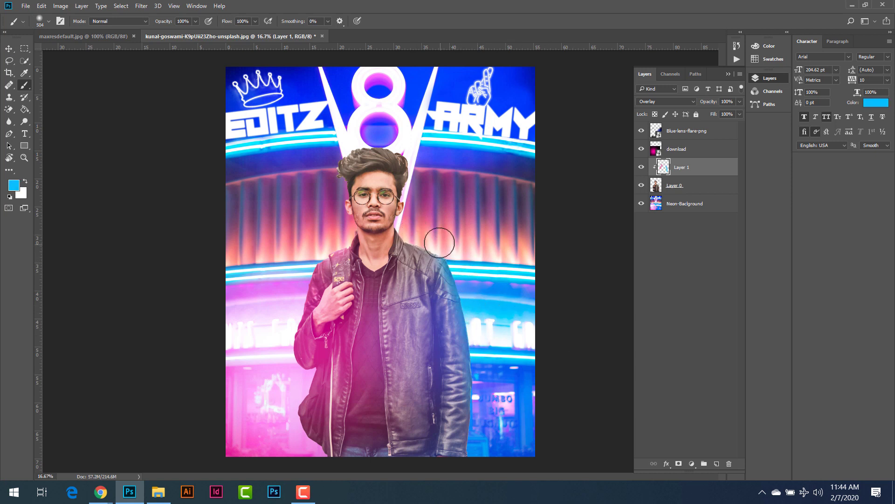
pyautogui.keyDown('alt'); pyautogui.click(450, 244); pyautogui.keyUp('alt')
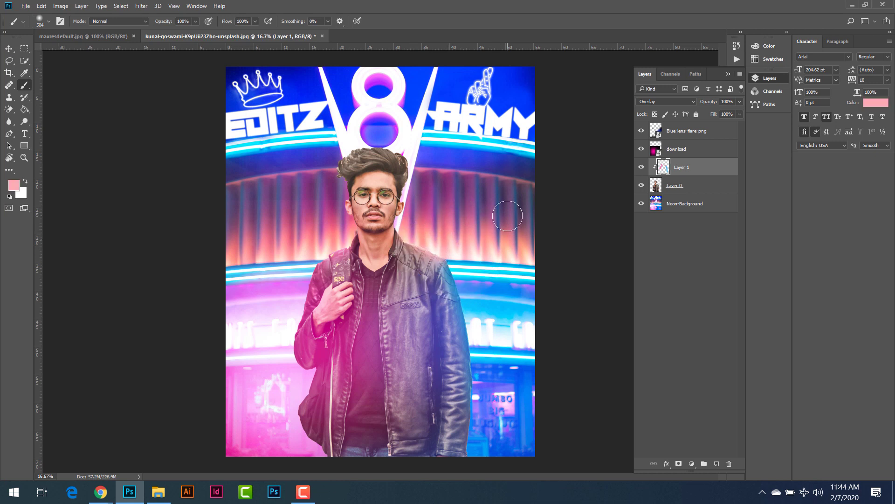
pyautogui.moveTo(439, 246)
pyautogui.mouseDown()
pyautogui.moveTo(413, 260)
pyautogui.moveTo(454, 266)
pyautogui.mouseUp()
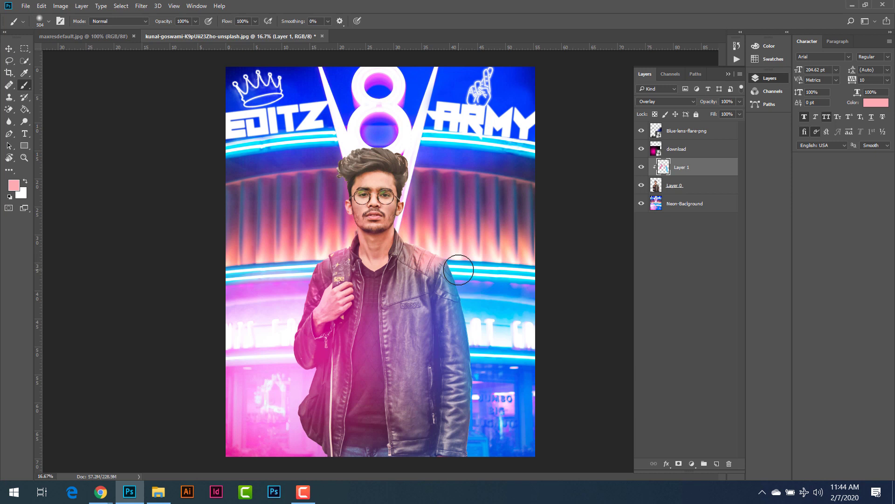
pyautogui.moveTo(732, 113); pyautogui.dragTo(729, 114)
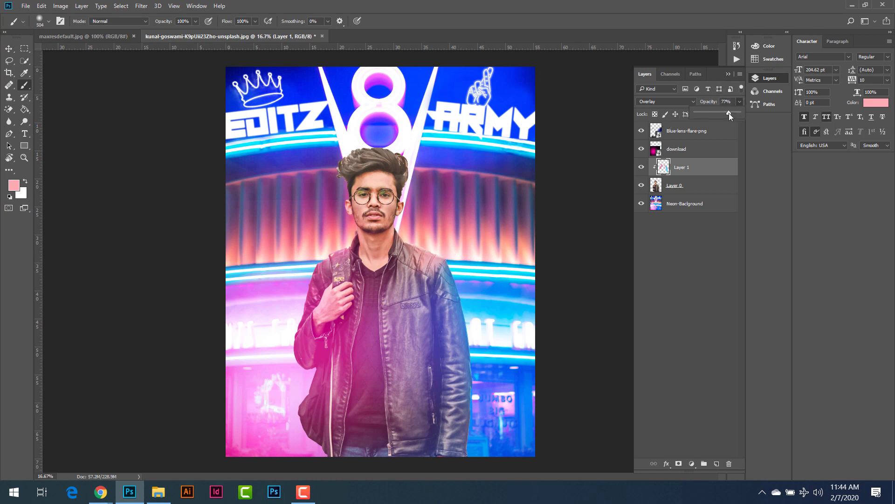
# Step: Sample white from the neon background and brush a light glow over the man's hair and the side of his face
pyautogui.keyDown('alt'); pyautogui.click(458, 262); pyautogui.keyUp('alt')
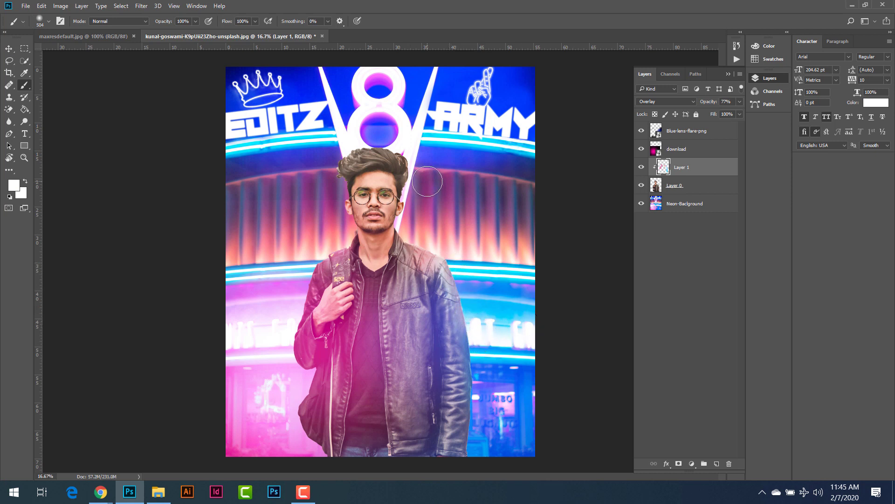
pyautogui.click(401, 144)
pyautogui.moveTo(348, 141)
pyautogui.mouseDown()
pyautogui.moveTo(417, 139)
pyautogui.moveTo(416, 223)
pyautogui.mouseUp()
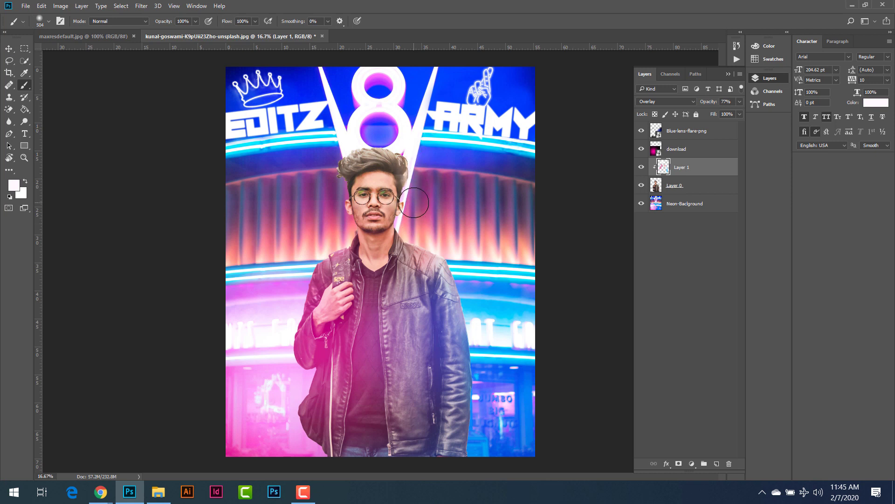
# Step: Try further glow strokes on the hair edges with sampled purple and white, and step back the last stroke
pyautogui.keyDown('alt'); pyautogui.click(341, 205); pyautogui.keyUp('alt')
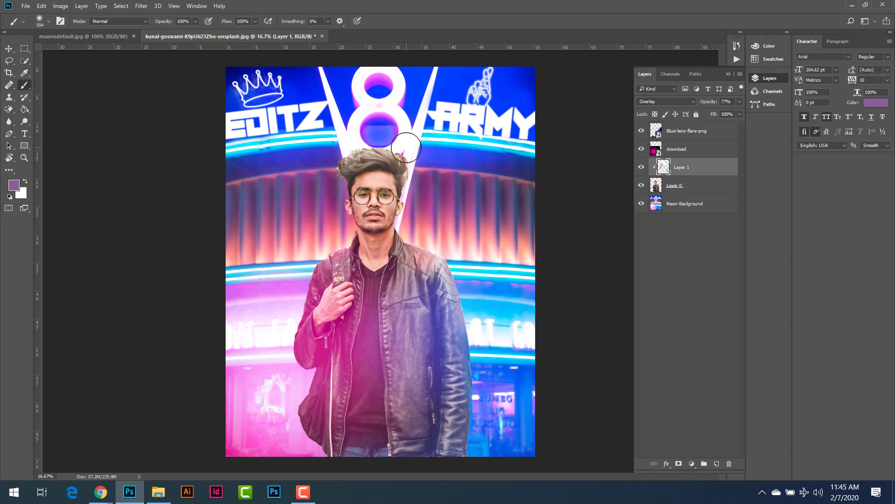
pyautogui.keyDown('alt'); pyautogui.click(342, 156); pyautogui.keyUp('alt')
pyautogui.moveTo(342, 156); pyautogui.dragTo(339, 173)
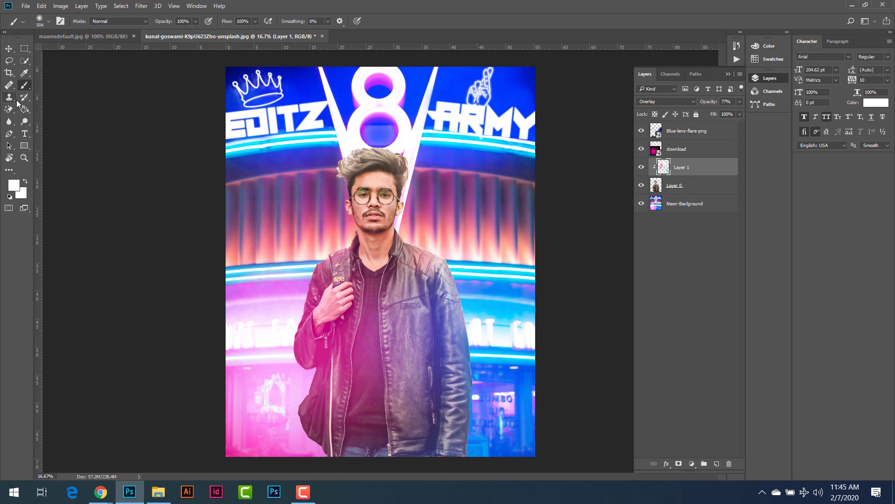
pyautogui.click(41, 6)
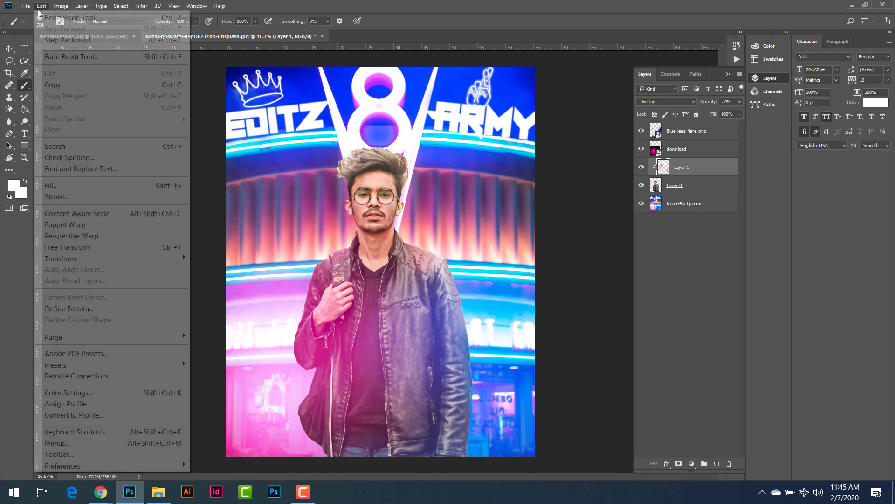
pyautogui.click(60, 39)
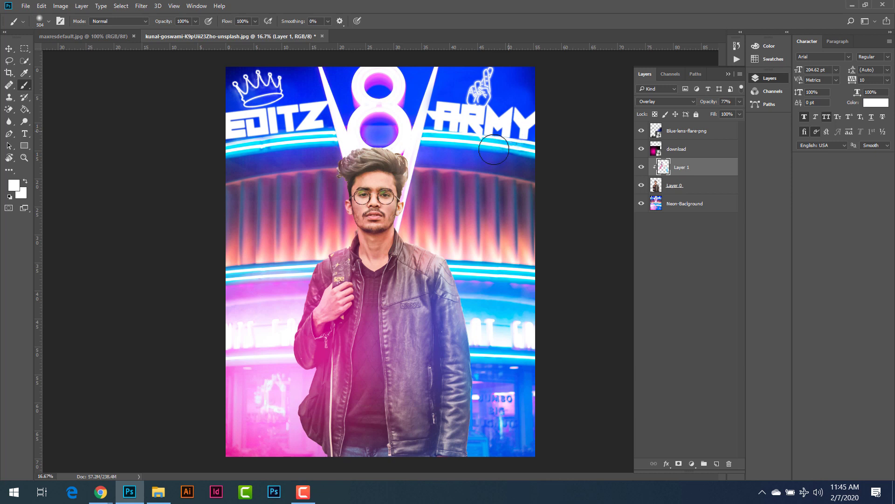
# Step: Select the man's Layer 0 and switch to the Smudge tool for working on his hair
pyautogui.click(674, 186)
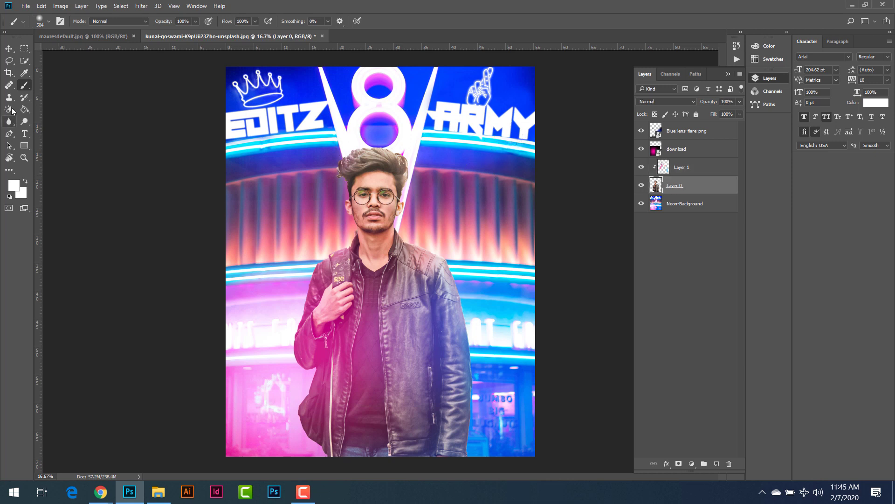
pyautogui.click(10, 126)
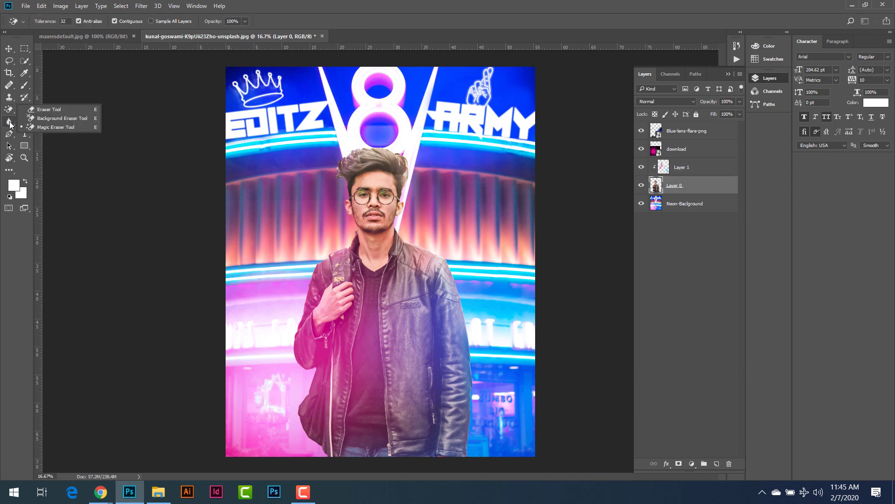
pyautogui.click(47, 139)
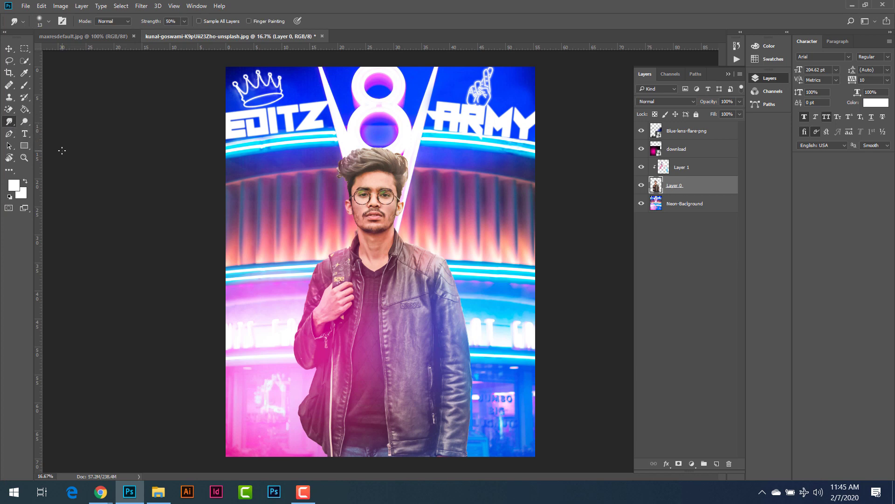
pyautogui.hotkey('ctrl', '+')
# Step: Look through the Smudge tool's brush presets and preset folders for a suitable hair brush
pyautogui.rightClick(201, 162)
pyautogui.scroll(-3, 261, 280)
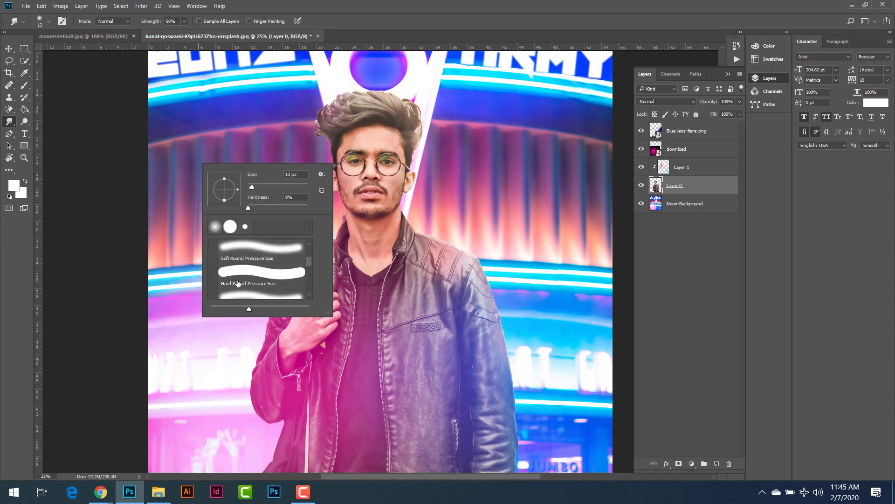
pyautogui.scroll(-3, 249, 290)
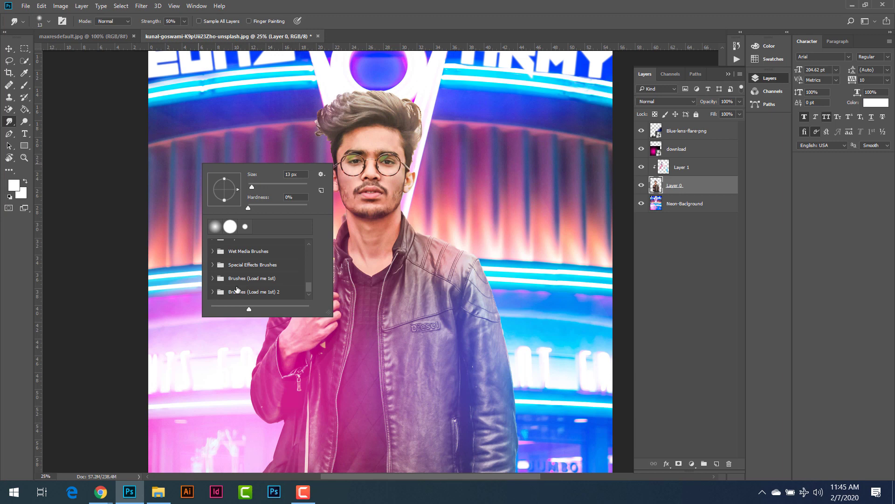
pyautogui.scroll(3, 237, 289)
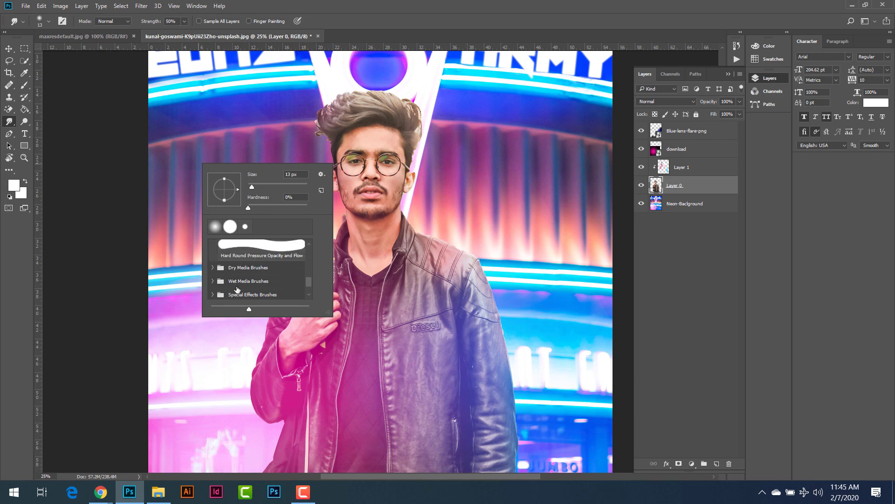
pyautogui.scroll(2, 236, 289)
pyautogui.scroll(4, 237, 290)
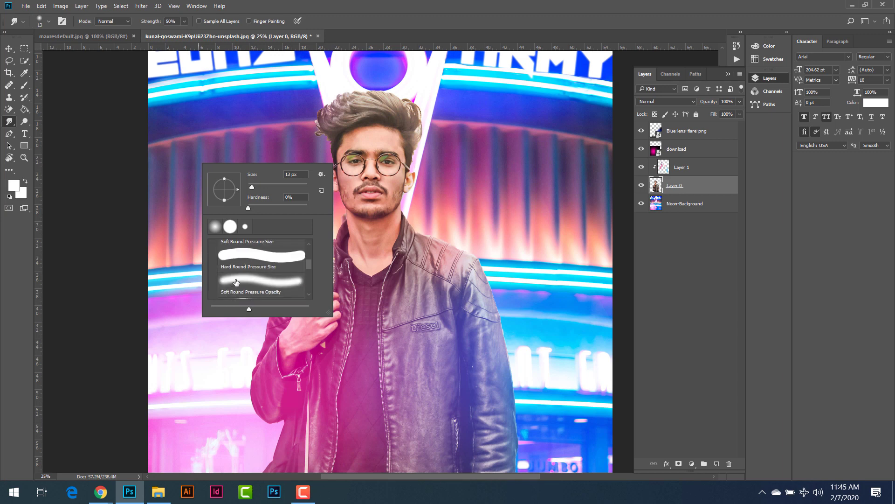
pyautogui.press('e')
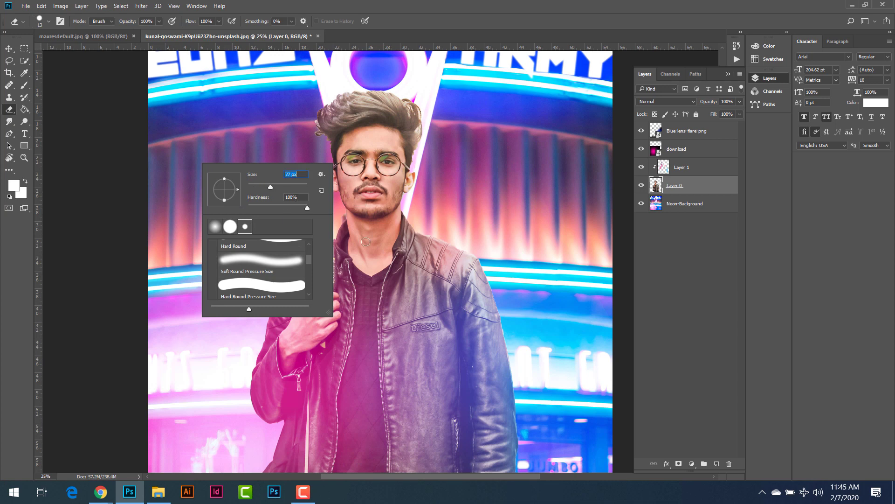
pyautogui.click(366, 241)
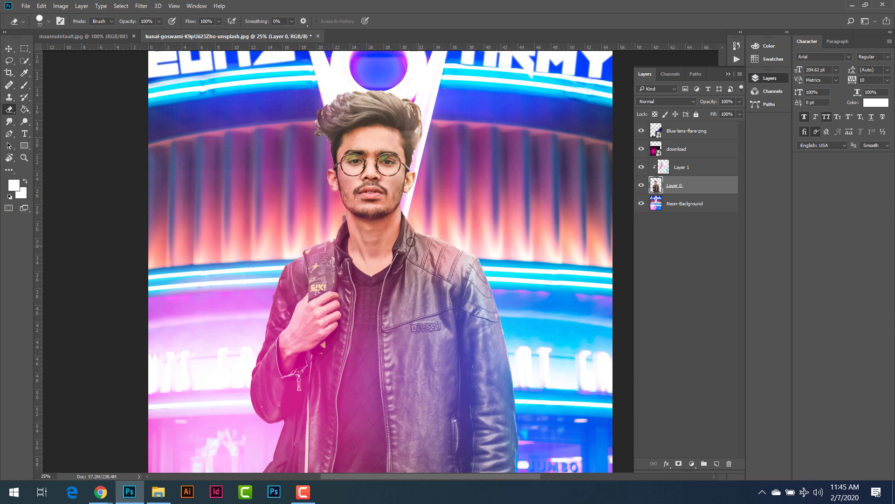
# Step: Return to the Smudge tool, enlarge its brush preset list and check all the preset groups
pyautogui.click(11, 123)
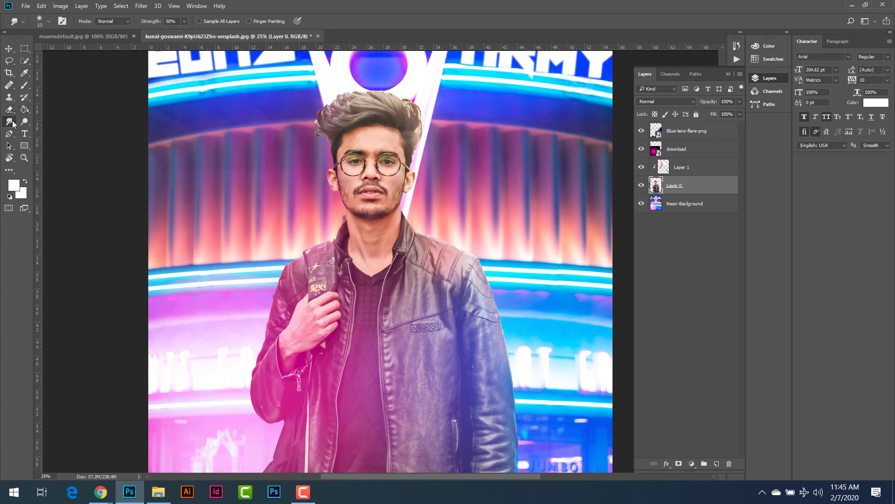
pyautogui.rightClick(171, 137)
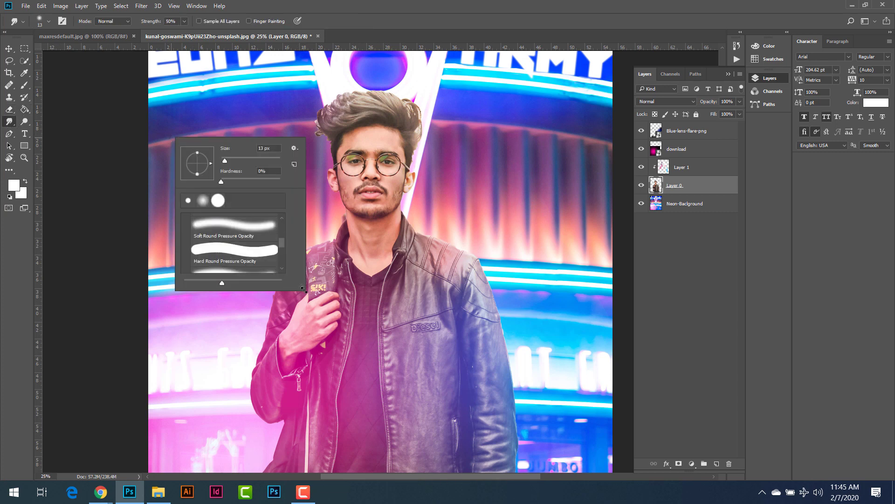
pyautogui.moveTo(304, 290); pyautogui.dragTo(349, 362)
pyautogui.scroll(-2, 252, 326)
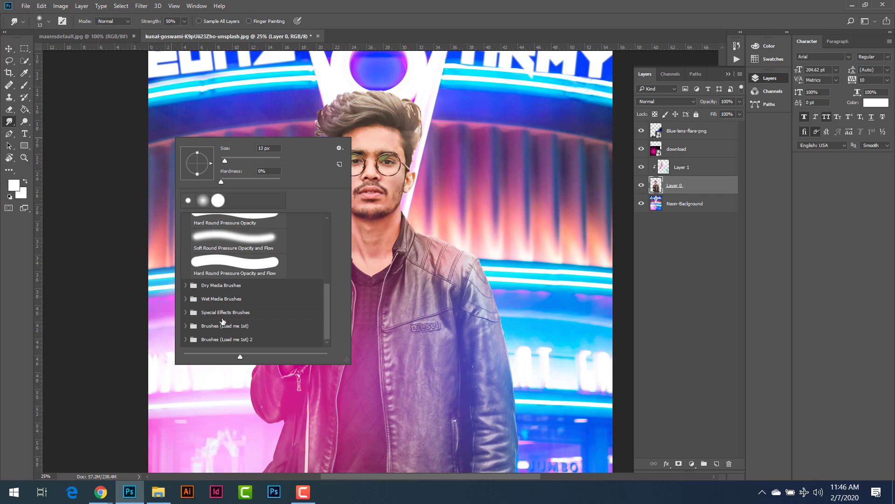
pyautogui.scroll(5, 223, 320)
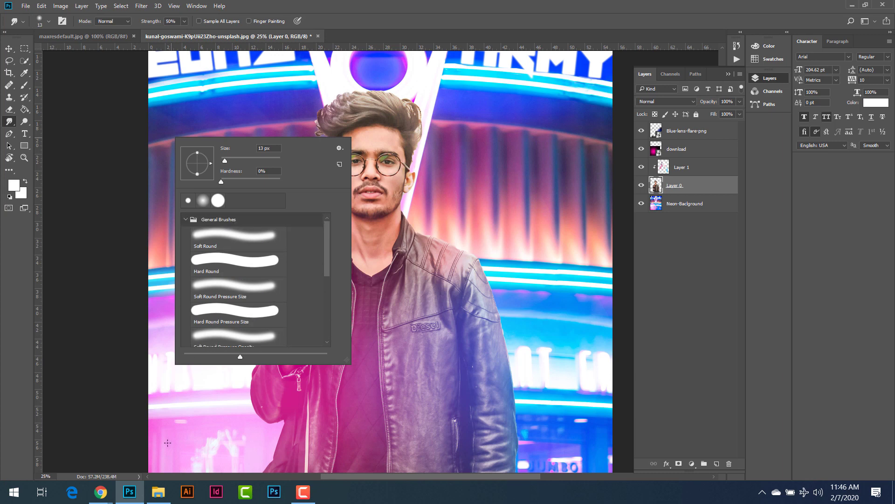
# Step: Switch to File Explorer and check the Desktop folder for the hair and skin-smoothing brush files
pyautogui.click(159, 492)
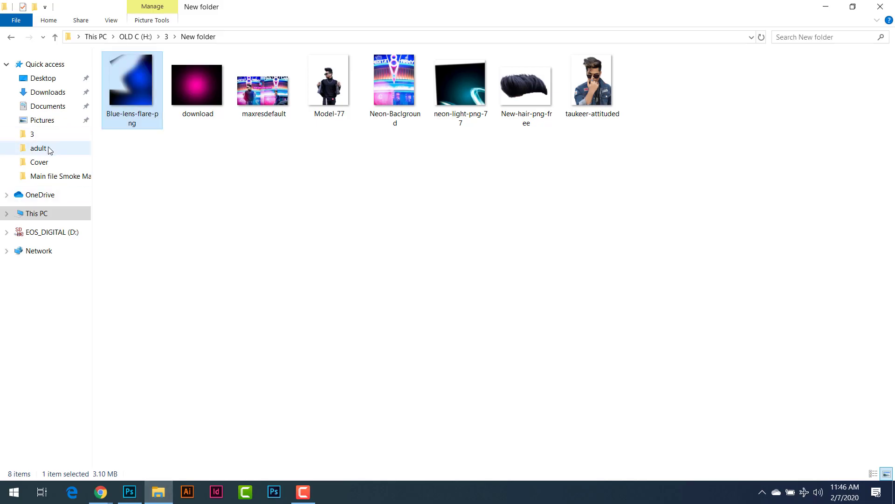
pyautogui.click(43, 78)
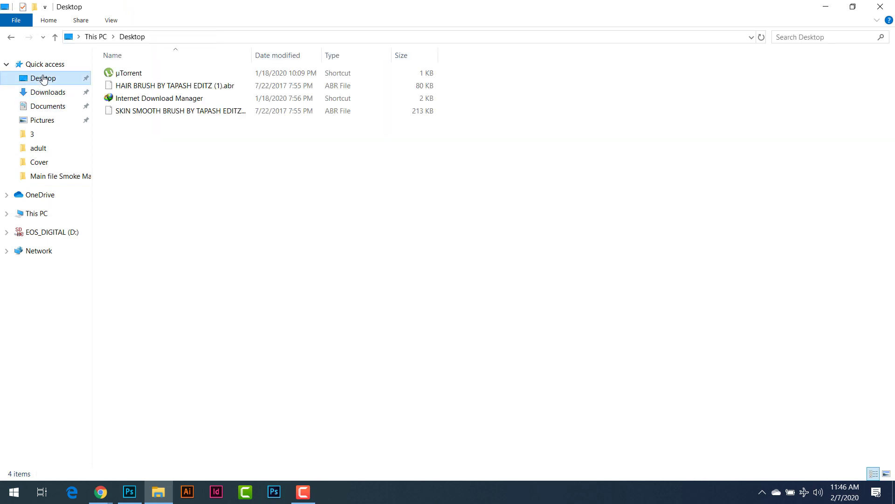
pyautogui.moveTo(149, 114)
pyautogui.mouseDown()
pyautogui.moveTo(274, 401)
pyautogui.moveTo(254, 437)
pyautogui.moveTo(130, 491)
pyautogui.moveTo(218, 189)
pyautogui.mouseUp()
pyautogui.click(458, 189)
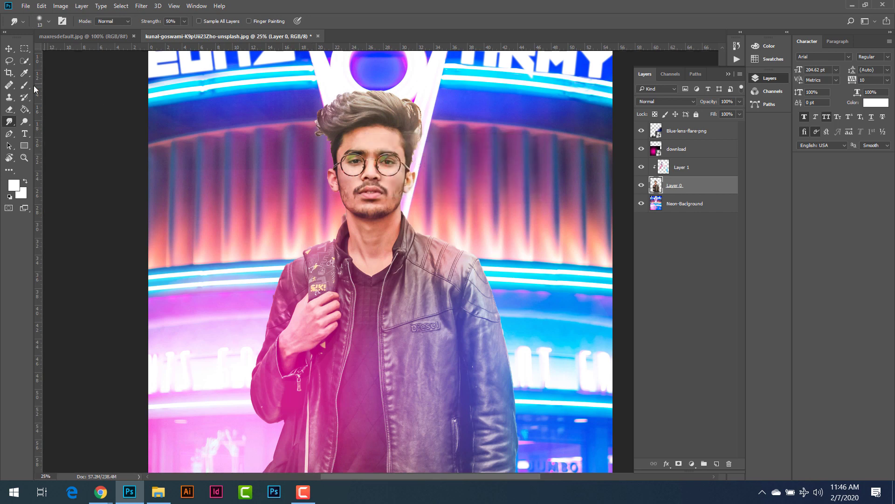
# Step: Import the brush set "SKIN SMOOTH BRUSH BY TAPASH EDITZ (1).abr" from the Desktop into the Brush tool's presets
pyautogui.click(26, 85)
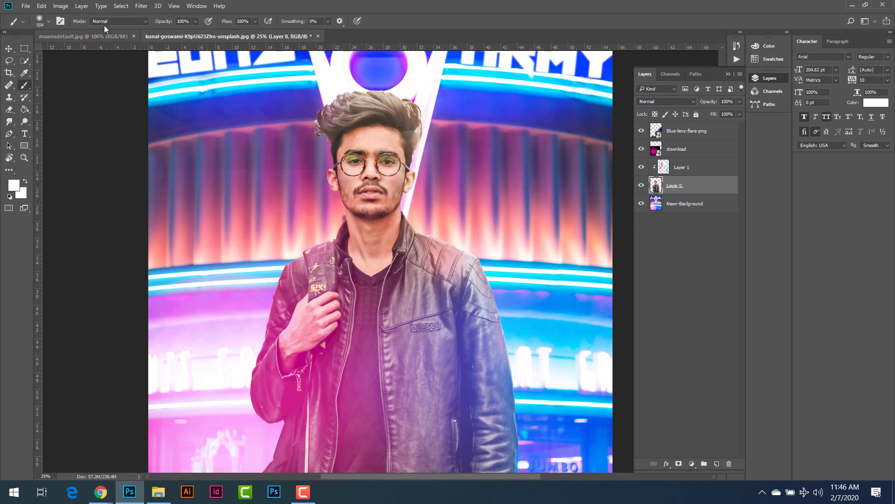
pyautogui.rightClick(26, 85)
pyautogui.click(50, 21)
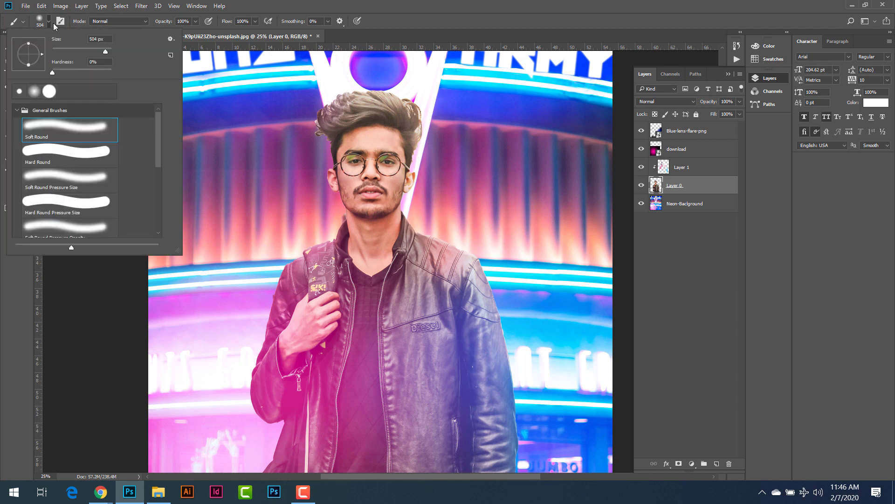
pyautogui.click(170, 38)
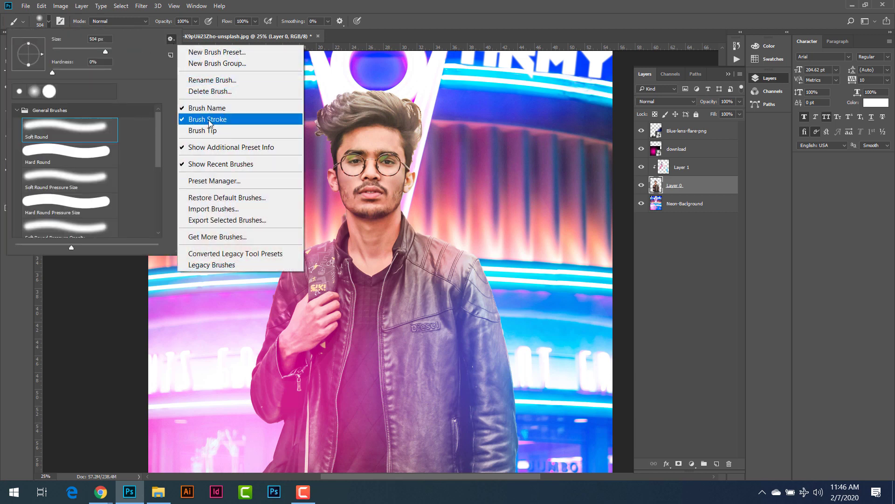
pyautogui.click(209, 209)
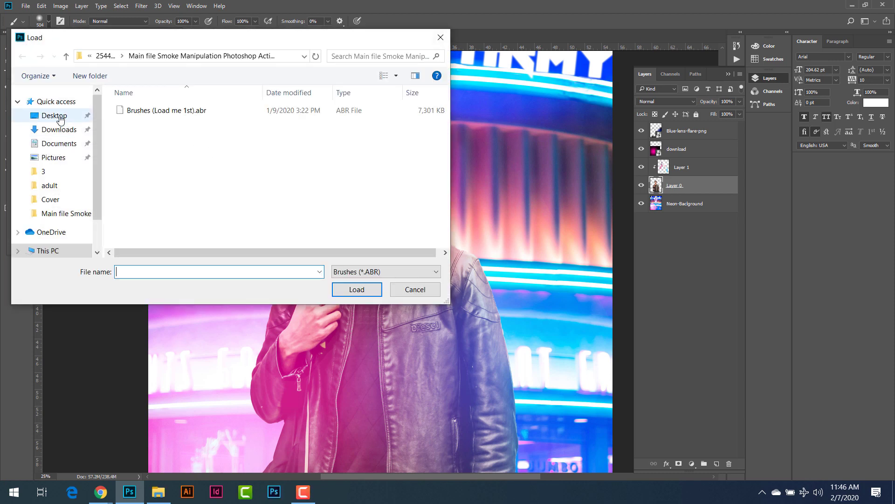
pyautogui.click(54, 115)
pyautogui.doubleClick(174, 123)
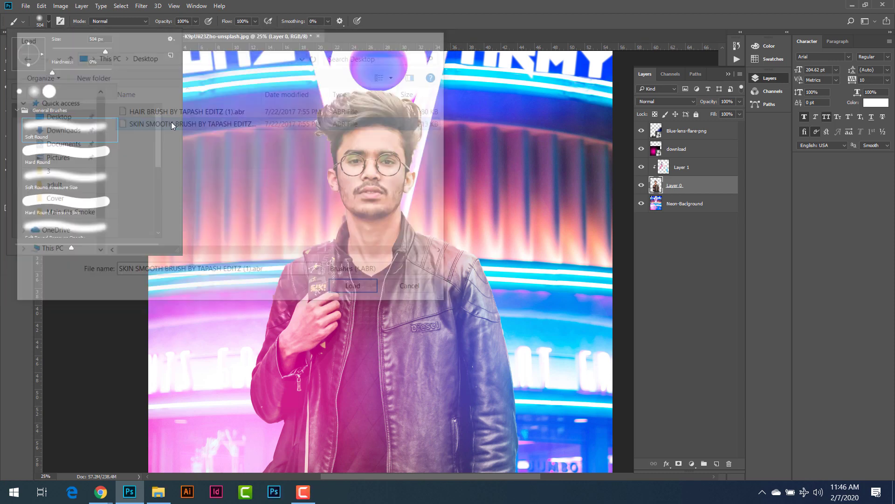
pyautogui.scroll(-5, 96, 191)
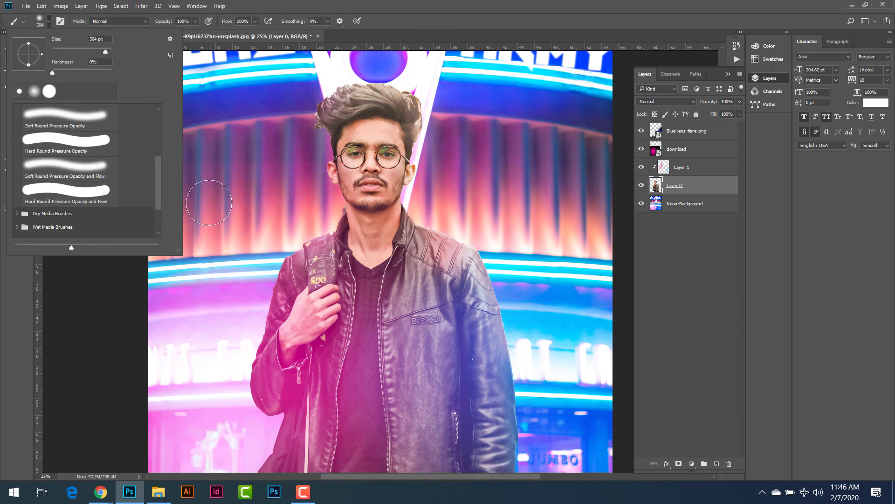
pyautogui.click(209, 202)
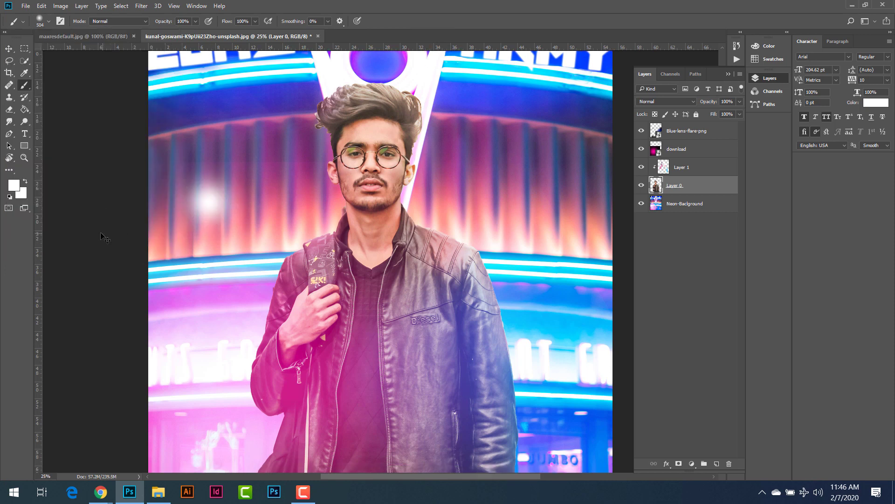
pyautogui.hotkey('ctrl', 'z')
# Step: Switch to the Smudge tool and choose the Smoothing Smudge Brush from the SKIN SMOOTH BRUSH BY TAPASH EDITZ (1) group
pyautogui.click(9, 121)
pyautogui.rightClick(201, 144)
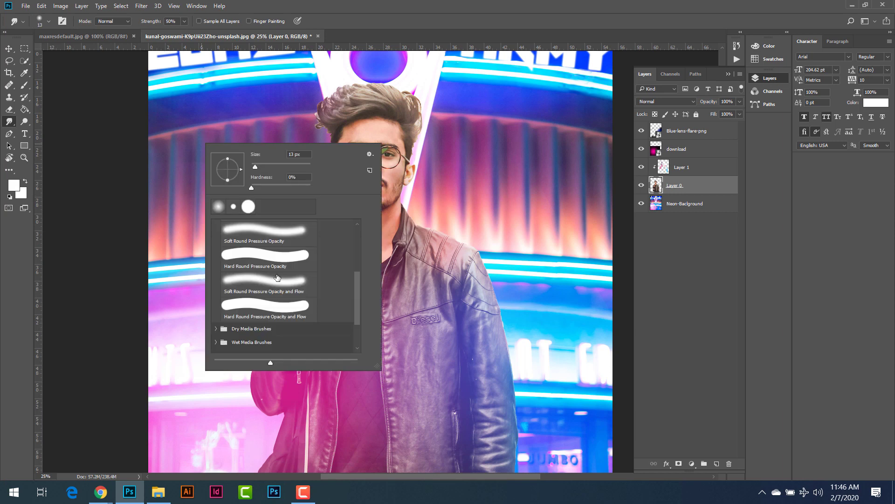
pyautogui.scroll(-2, 358, 324)
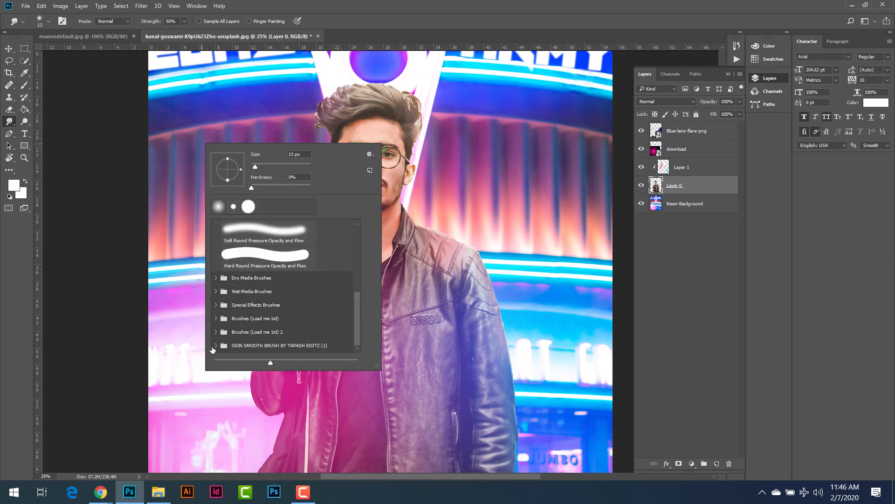
pyautogui.click(212, 346)
pyautogui.click(217, 346)
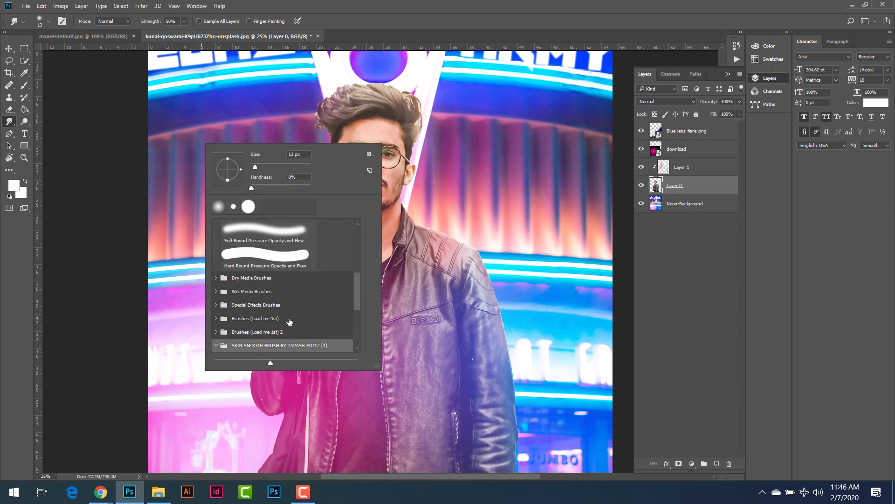
pyautogui.scroll(-1, 274, 339)
pyautogui.scroll(-2, 274, 339)
pyautogui.scroll(-2, 274, 339)
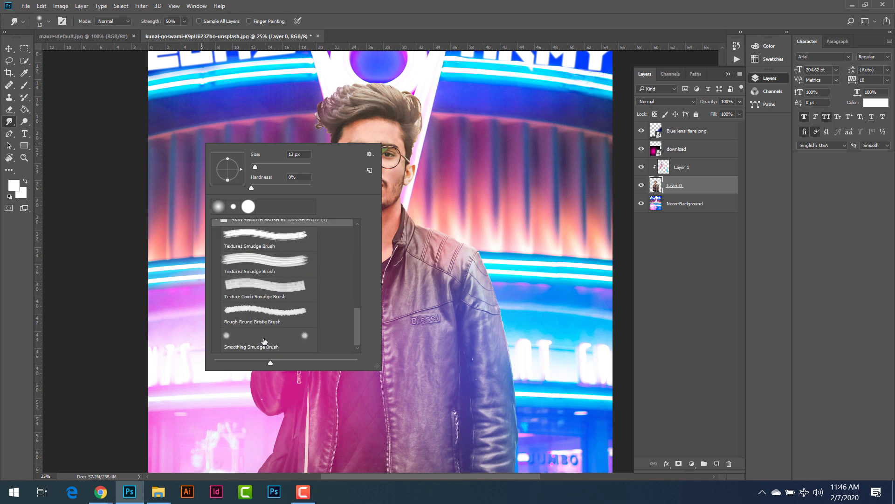
pyautogui.click(241, 333)
pyautogui.click(121, 246)
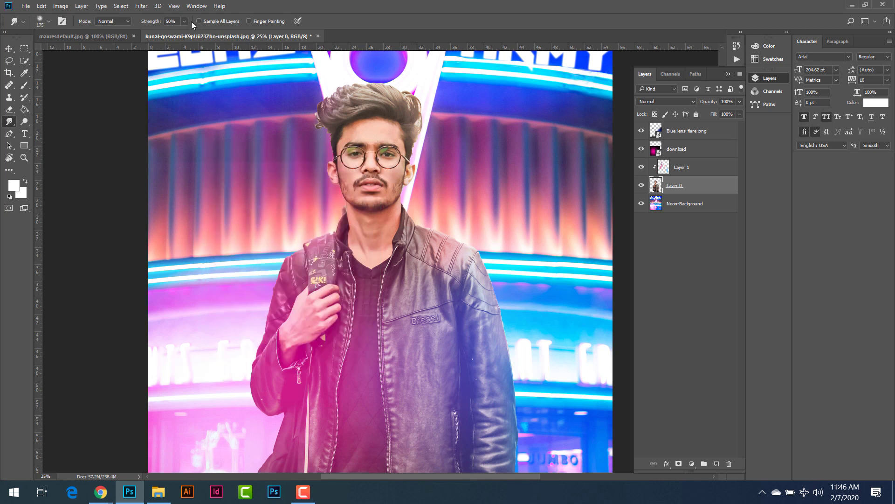
# Step: Set the Smudge tool's strength to 18% for working on the man's face
pyautogui.moveTo(173, 31); pyautogui.dragTo(171, 31)
pyautogui.click(369, 133)
pyautogui.press('p')
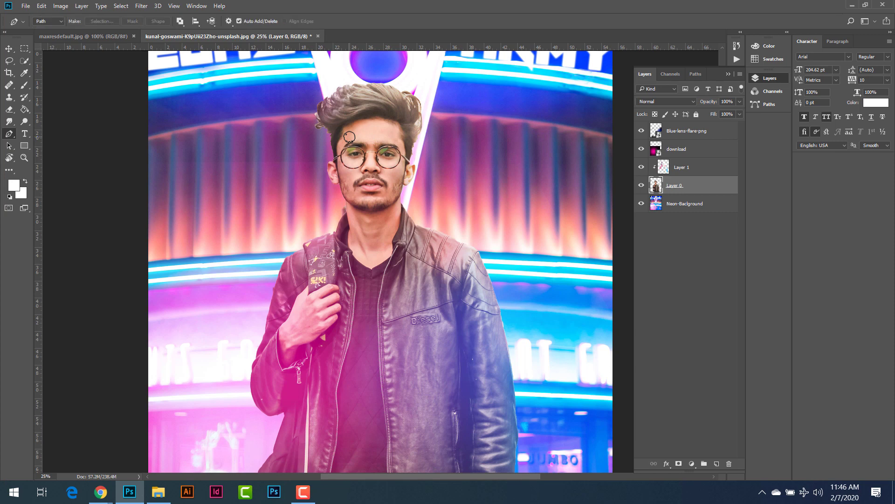
pyautogui.click(8, 124)
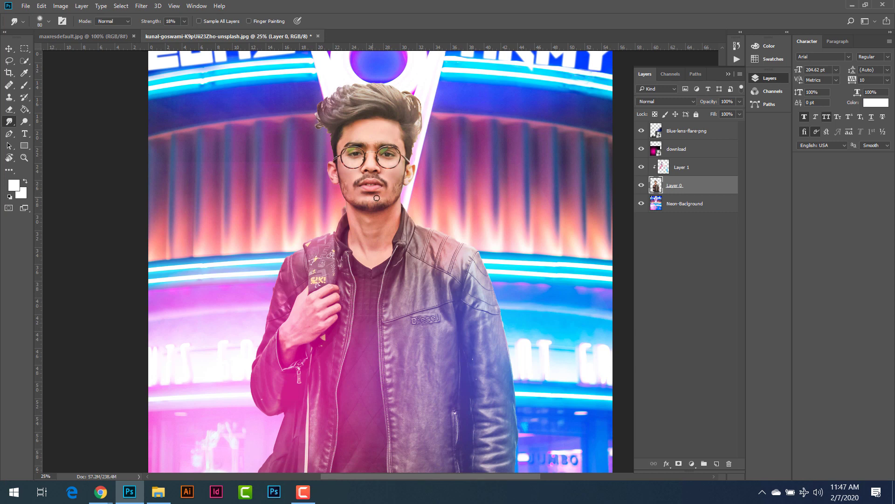
# Step: Smooth the man's facial skin with the Smudge tool, varying the brush size and finishing at 150 px
pyautogui.press(']')
pyautogui.press(']')
pyautogui.press(']')
pyautogui.press('[')
pyautogui.press('[')
pyautogui.press('[')
pyautogui.press('[')
pyautogui.press(']')
pyautogui.press(']')
pyautogui.press(']')
pyautogui.press(']')
pyautogui.press(']')
pyautogui.hotkey('ctrl', '-')
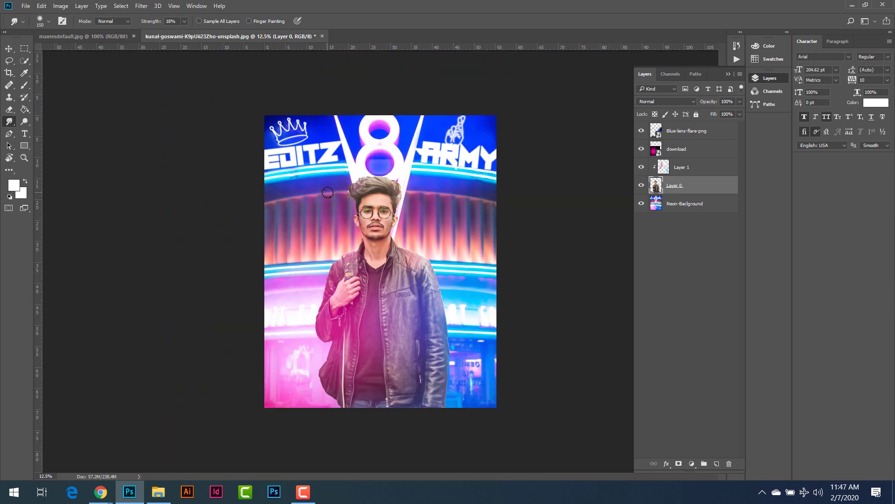
# Step: Stamp all visible layers into a new merged layer above the Blue-lens-flare-png layer
pyautogui.click(693, 129)
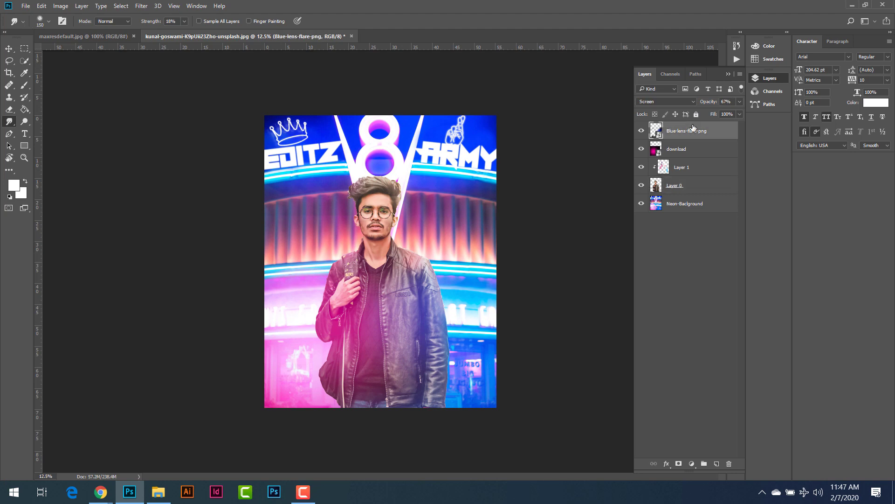
pyautogui.click(158, 491)
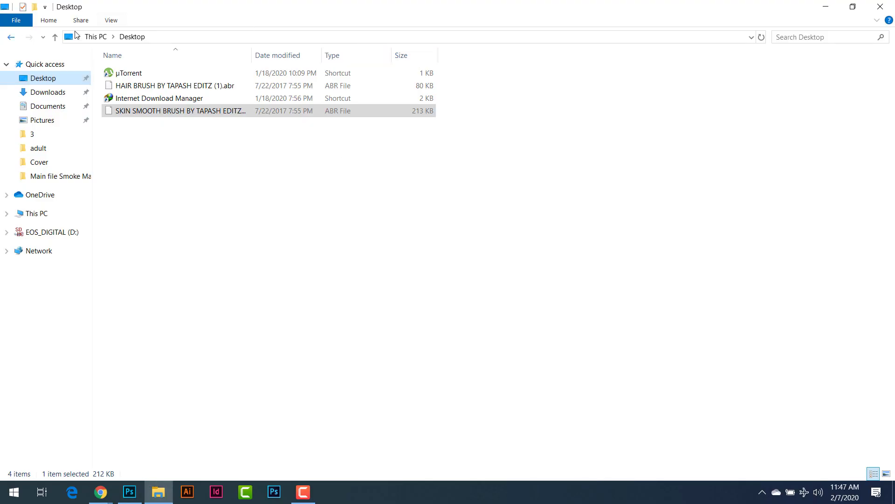
pyautogui.click(127, 489)
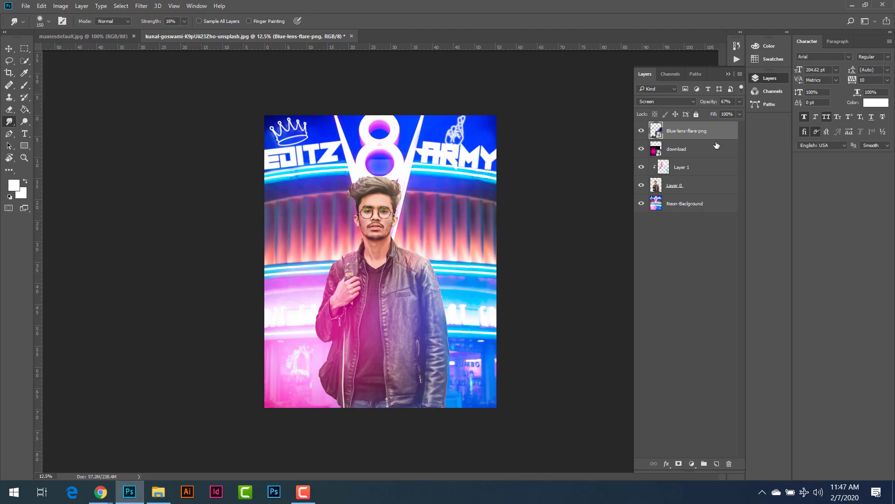
pyautogui.hotkey('ctrl', 'shift', 'alt', 'e')
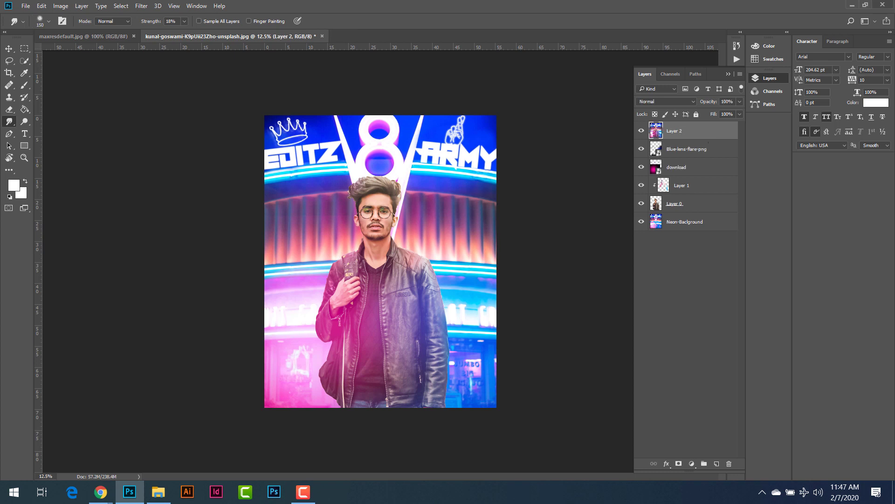
# Step: Start the Camera Raw Filter on the merged layer, setting Highlights to -8 and Clarity to +18 and raising Vibrance
pyautogui.click(141, 6)
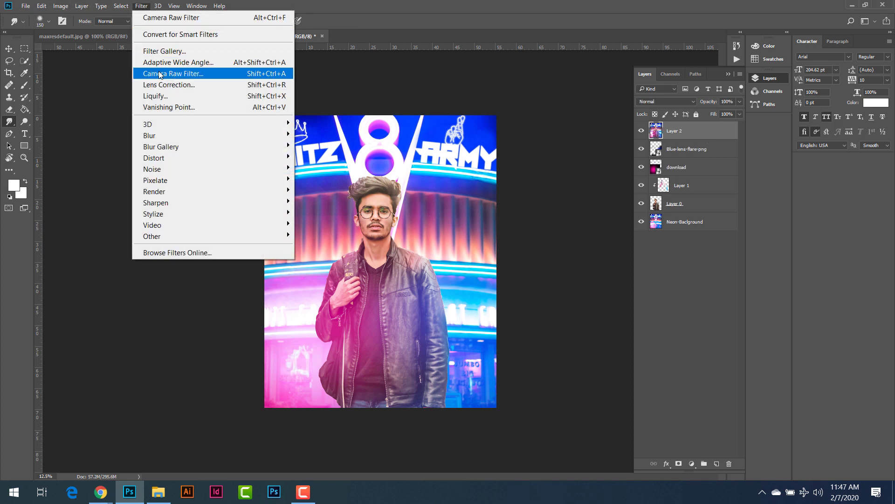
pyautogui.click(156, 73)
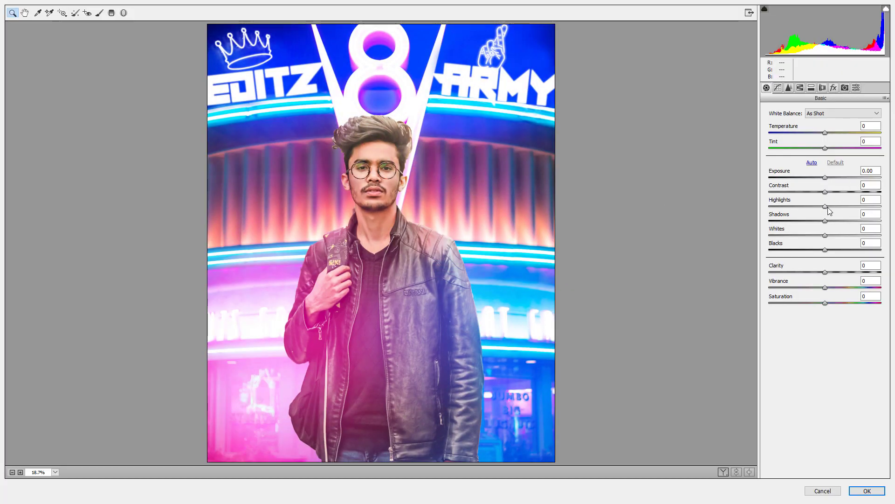
pyautogui.moveTo(825, 206)
pyautogui.mouseDown()
pyautogui.moveTo(817, 207)
pyautogui.moveTo(832, 203)
pyautogui.moveTo(806, 208)
pyautogui.moveTo(825, 208)
pyautogui.mouseUp()
pyautogui.moveTo(825, 271); pyautogui.dragTo(834, 272)
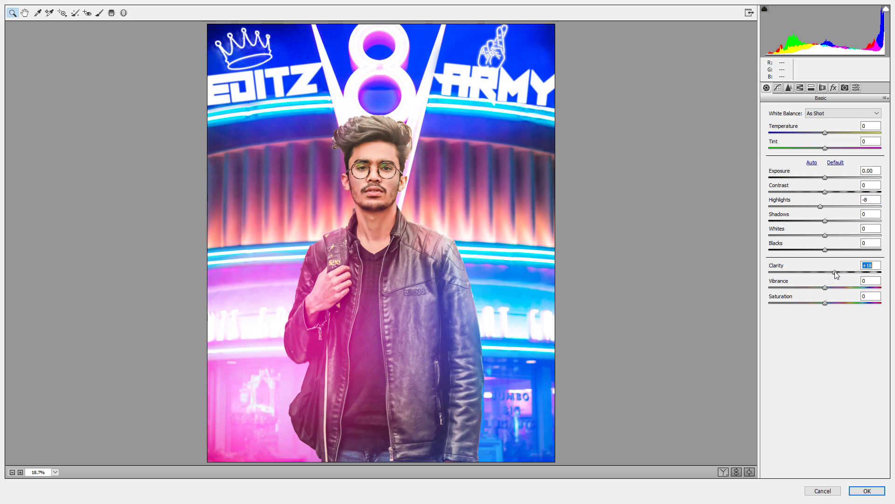
pyautogui.click(826, 286)
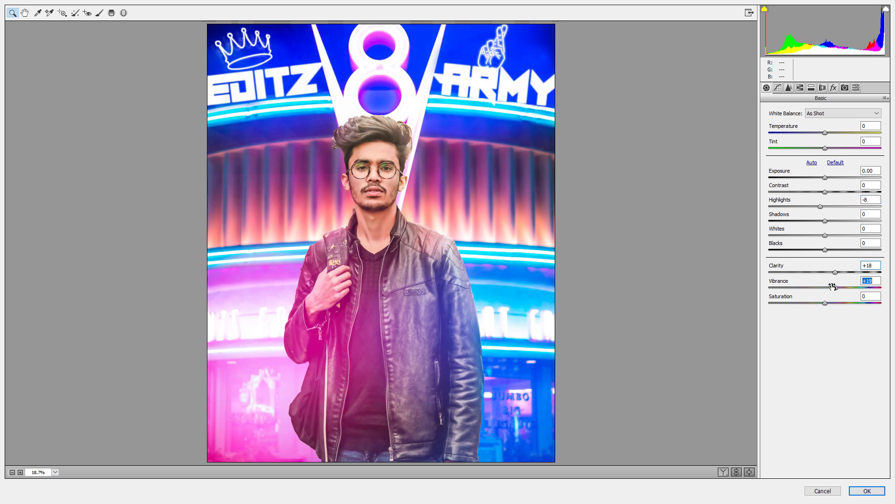
# Step: Lift the black point of the RGB point tone curve to input 11, output 27
pyautogui.click(789, 89)
pyautogui.click(778, 90)
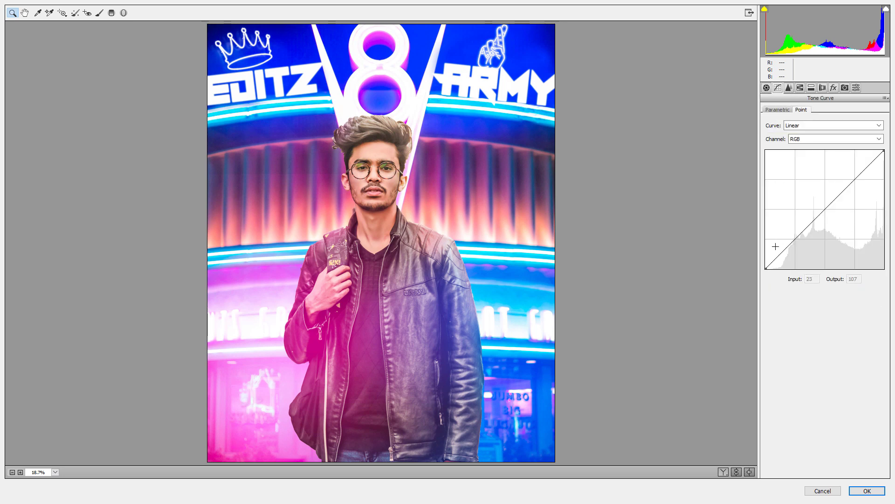
pyautogui.moveTo(766, 268); pyautogui.dragTo(770, 256)
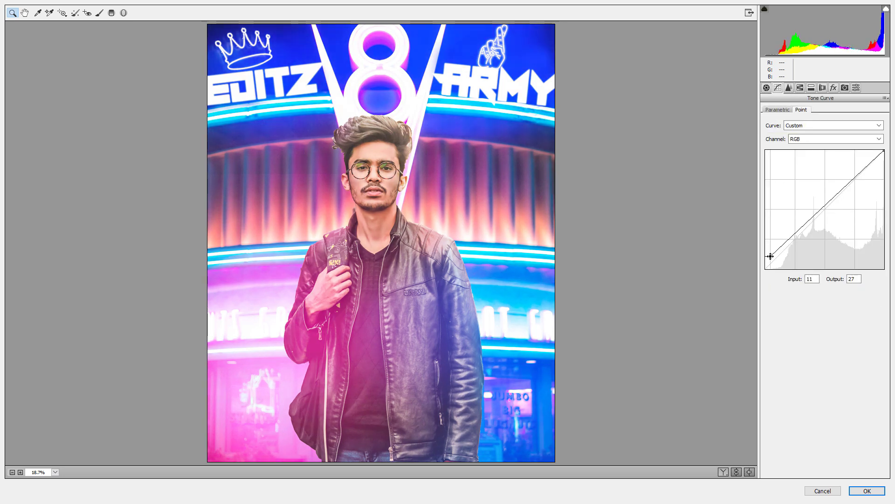
# Step: Shift the HSL hues: Reds +48, Oranges +2, Blues -22 and Magentas +29
pyautogui.click(801, 89)
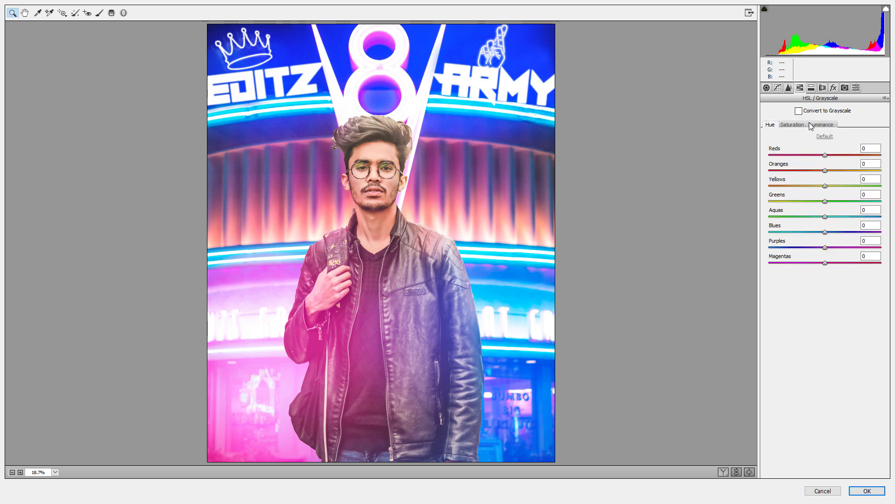
pyautogui.moveTo(826, 173)
pyautogui.mouseDown()
pyautogui.moveTo(811, 172)
pyautogui.moveTo(827, 170)
pyautogui.mouseUp()
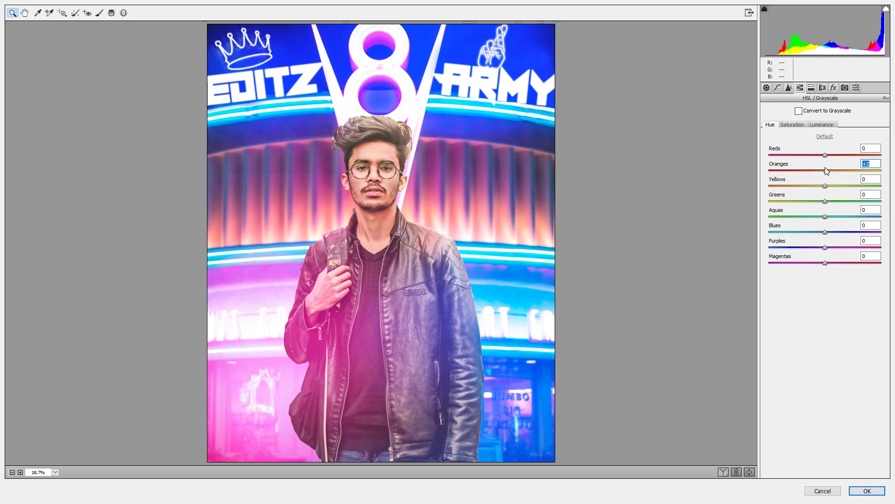
pyautogui.moveTo(825, 232); pyautogui.dragTo(814, 231)
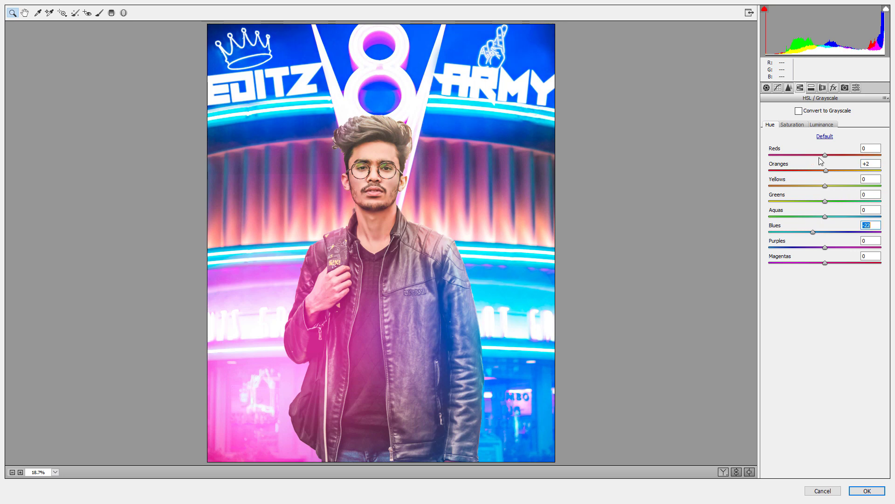
pyautogui.moveTo(825, 155); pyautogui.dragTo(853, 155)
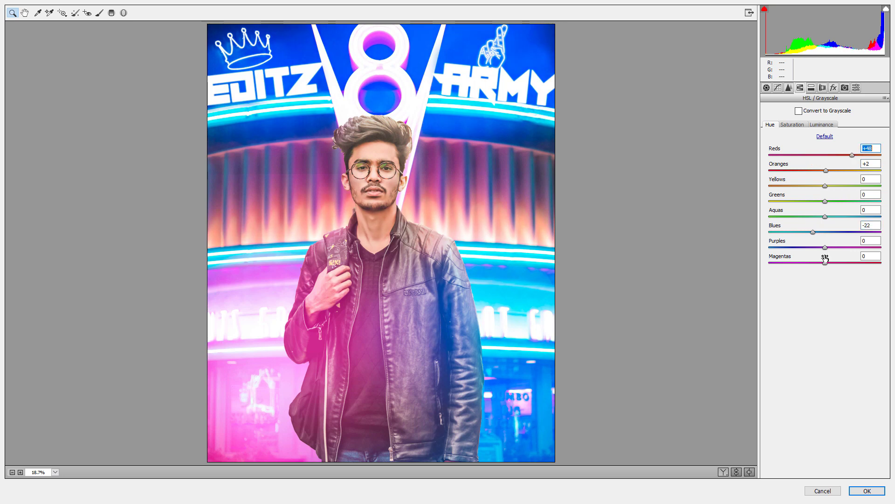
pyautogui.moveTo(825, 262)
pyautogui.mouseDown()
pyautogui.moveTo(836, 262)
pyautogui.moveTo(795, 259)
pyautogui.moveTo(835, 256)
pyautogui.mouseUp()
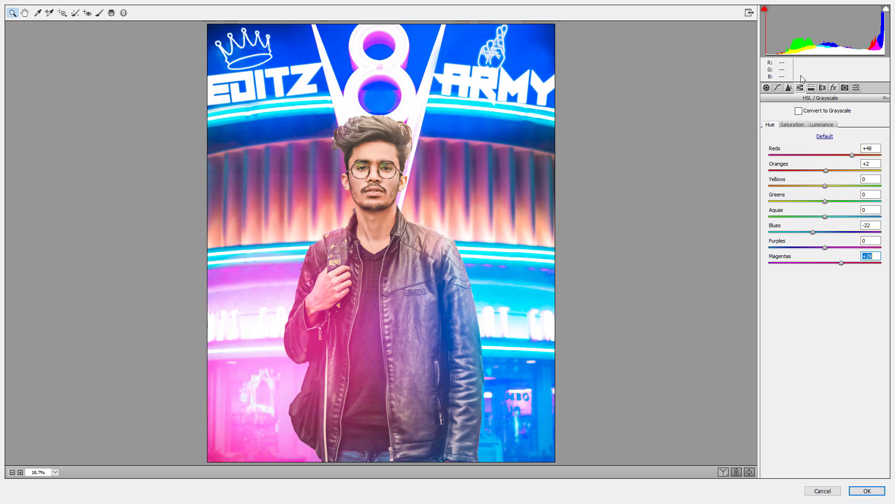
# Step: Add grain with an amount of 18 and a post-crop vignette amount of +6, and apply the Camera Raw Filter
pyautogui.click(834, 87)
pyautogui.moveTo(775, 128); pyautogui.dragTo(788, 127)
pyautogui.moveTo(824, 208); pyautogui.dragTo(829, 210)
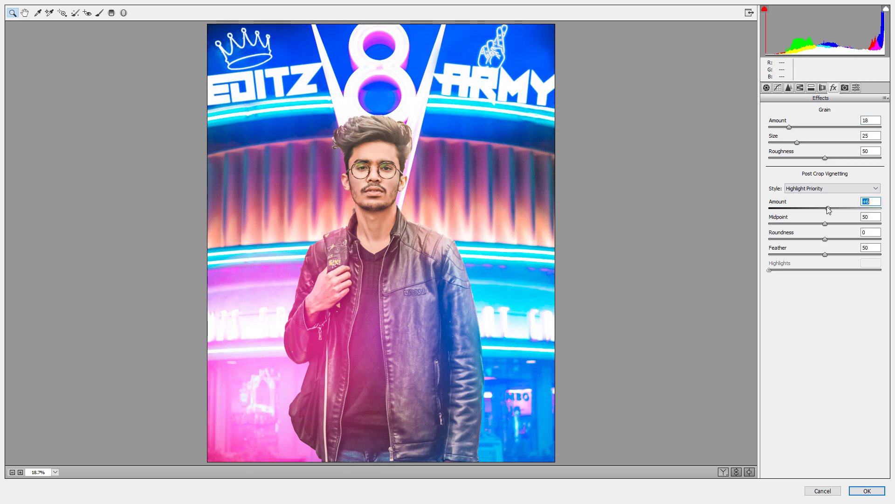
pyautogui.click(865, 490)
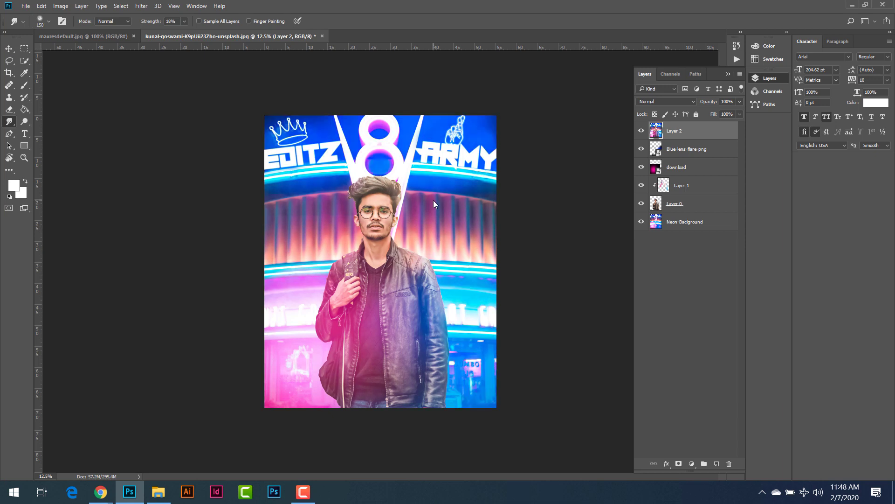
# Step: Add a Selective Color adjustment layer above the merged layer
pyautogui.hotkey('ctrl', '-')
pyautogui.hotkey('ctrl', '-')
pyautogui.hotkey('ctrl', '+')
pyautogui.hotkey('ctrl', '+')
pyautogui.click(146, 7)
pyautogui.moveTo(121, 6)
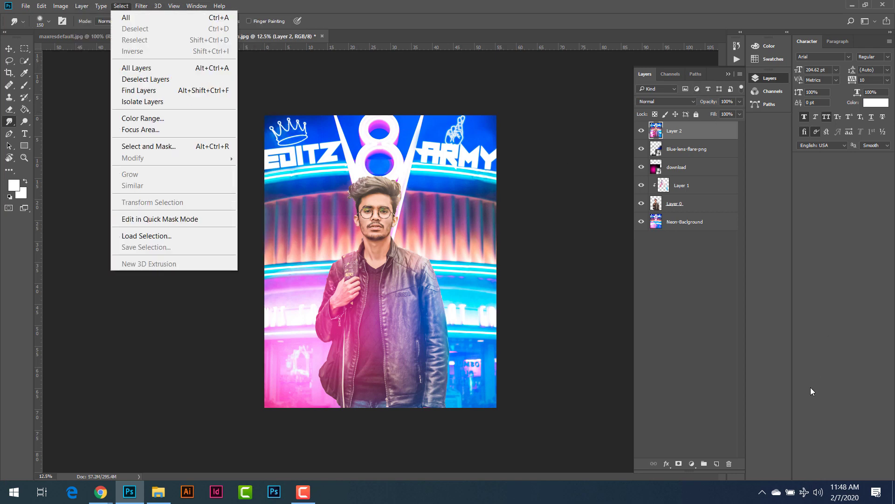
pyautogui.click(692, 464)
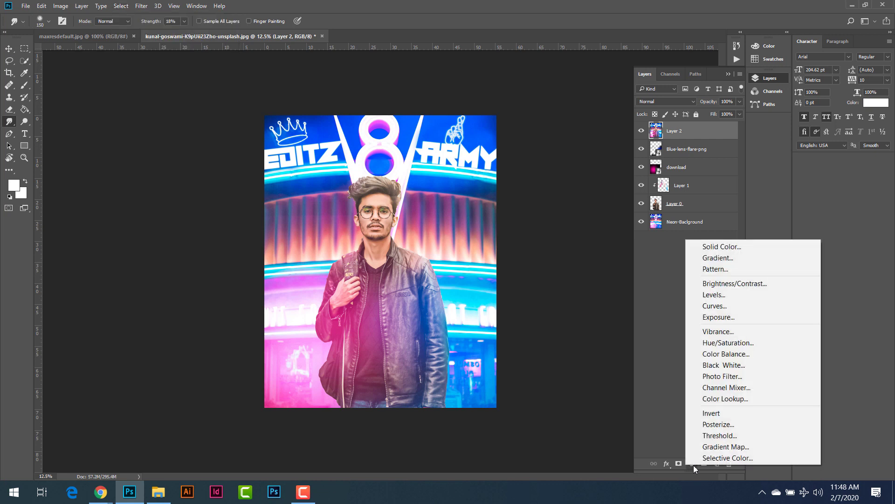
pyautogui.click(723, 458)
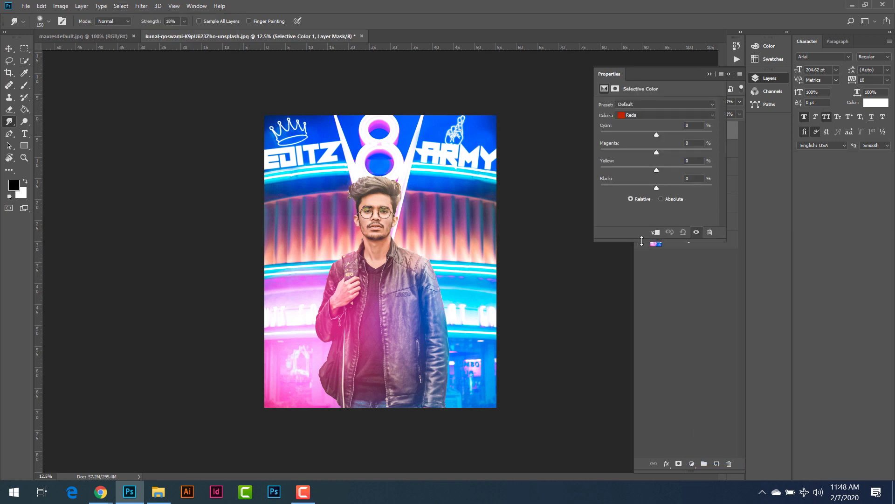
# Step: Clip the Selective Color adjustment to the merged layer below and slightly raise Black in the Reds
pyautogui.click(656, 232)
pyautogui.moveTo(657, 185); pyautogui.dragTo(643, 171)
# Step: Set Black to -23% for the Magentas in the Selective Color adjustment and fine-tune their Cyan amount
pyautogui.click(653, 115)
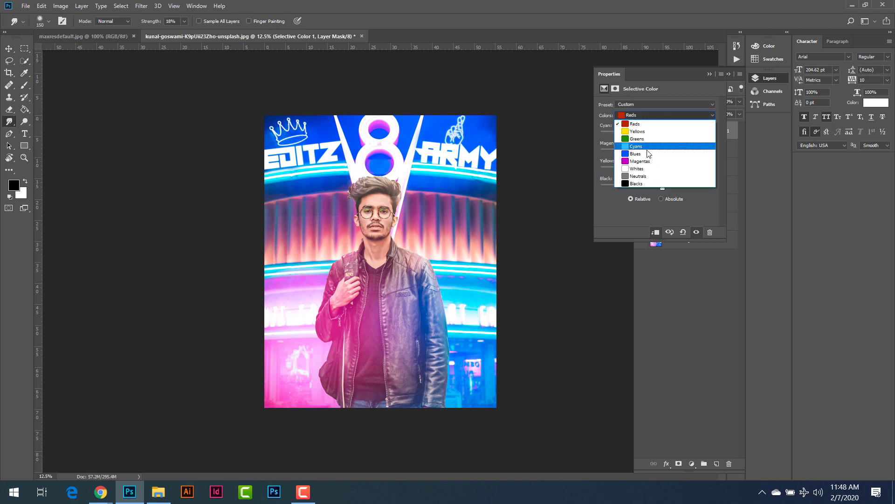
pyautogui.click(646, 161)
pyautogui.moveTo(656, 186)
pyautogui.mouseDown()
pyautogui.moveTo(647, 186)
pyautogui.moveTo(674, 188)
pyautogui.moveTo(643, 183)
pyautogui.mouseUp()
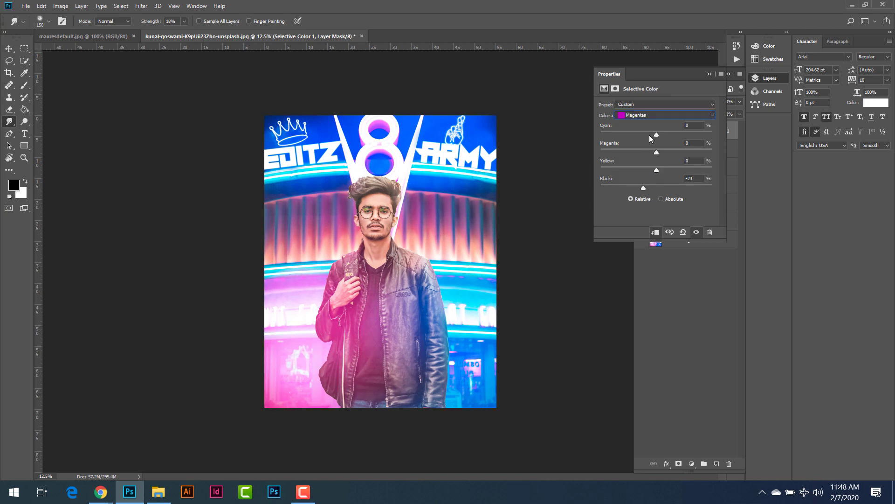
pyautogui.moveTo(657, 134); pyautogui.dragTo(654, 134)
# Step: Fine-tune Cyan and slightly lower Black for the Neutrals in the Selective Color adjustment
pyautogui.click(676, 117)
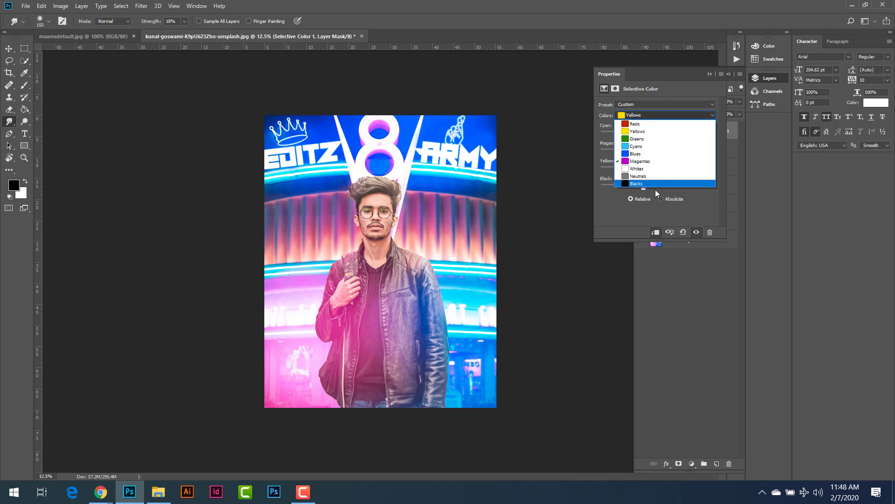
pyautogui.click(650, 178)
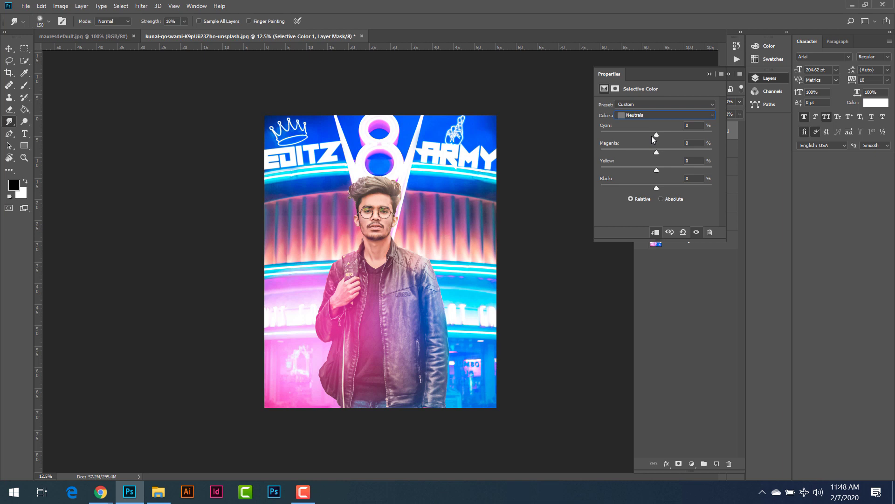
pyautogui.moveTo(656, 135); pyautogui.dragTo(657, 134)
pyautogui.moveTo(657, 186)
pyautogui.mouseDown()
pyautogui.moveTo(648, 184)
pyautogui.moveTo(658, 185)
pyautogui.mouseUp()
# Step: Set Black to +4% and raise Cyan for the Blacks, and close the Selective Color settings
pyautogui.click(650, 117)
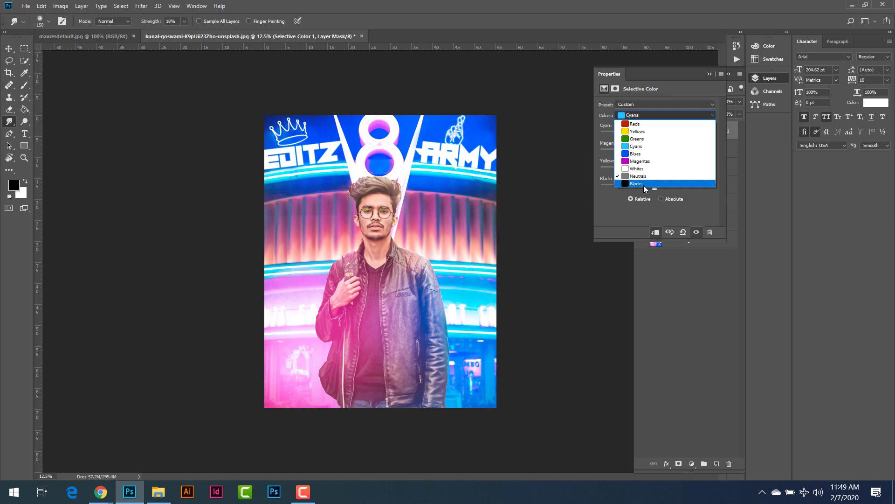
pyautogui.click(644, 187)
pyautogui.moveTo(652, 188)
pyautogui.mouseDown()
pyautogui.moveTo(637, 183)
pyautogui.moveTo(659, 183)
pyautogui.mouseUp()
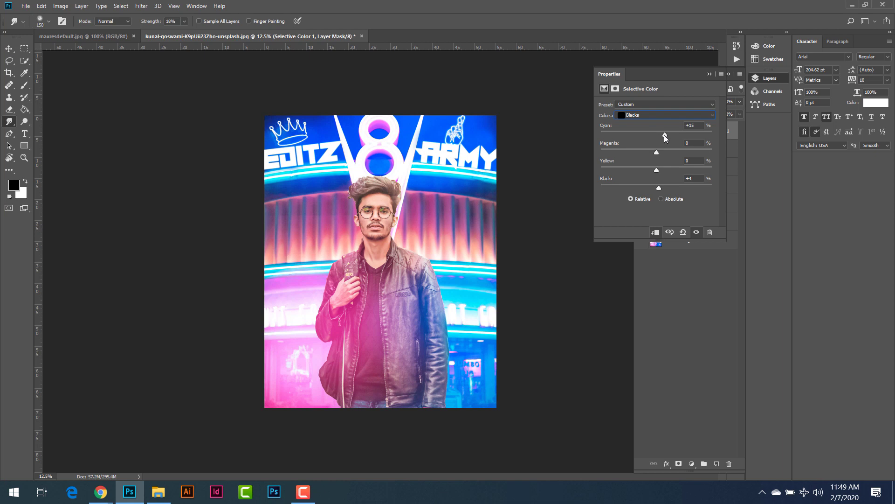
pyautogui.moveTo(664, 135); pyautogui.dragTo(680, 146)
pyautogui.click(709, 74)
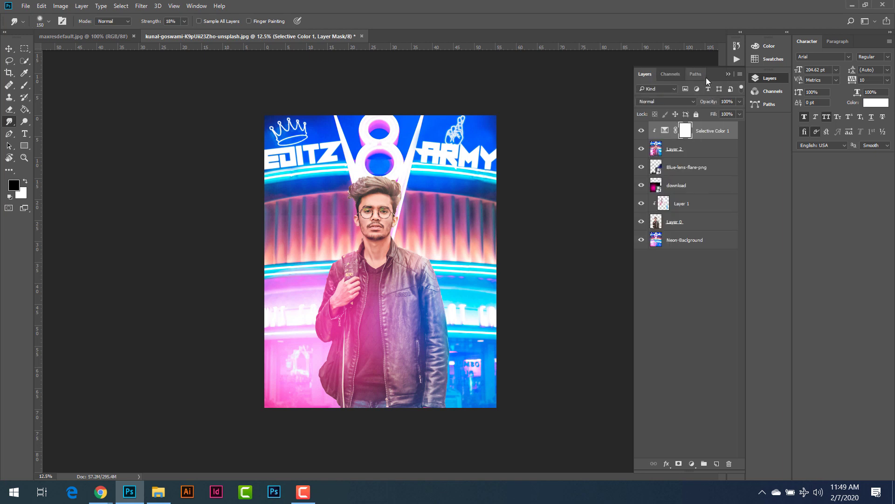
# Step: Compare the image with and without the Selective Color layer, and reduce that layer's opacity to 61%
pyautogui.click(638, 133)
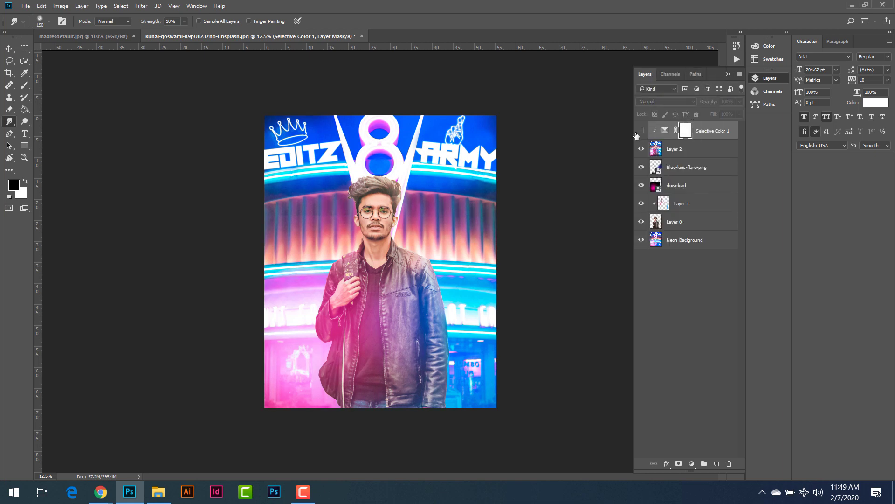
pyautogui.click(637, 133)
pyautogui.click(740, 102)
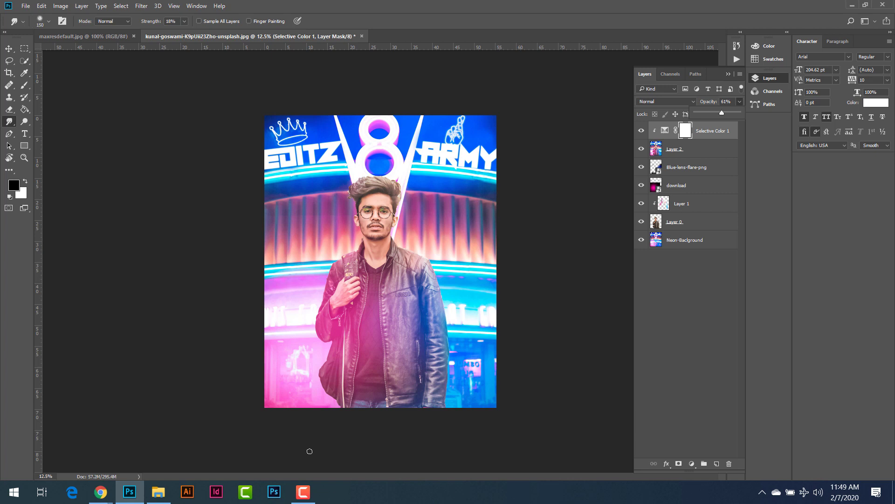
pyautogui.hotkey('ctrl', '-')
pyautogui.hotkey('ctrl', '-')
pyautogui.hotkey('ctrl', '+')
pyautogui.hotkey('ctrl', '+')
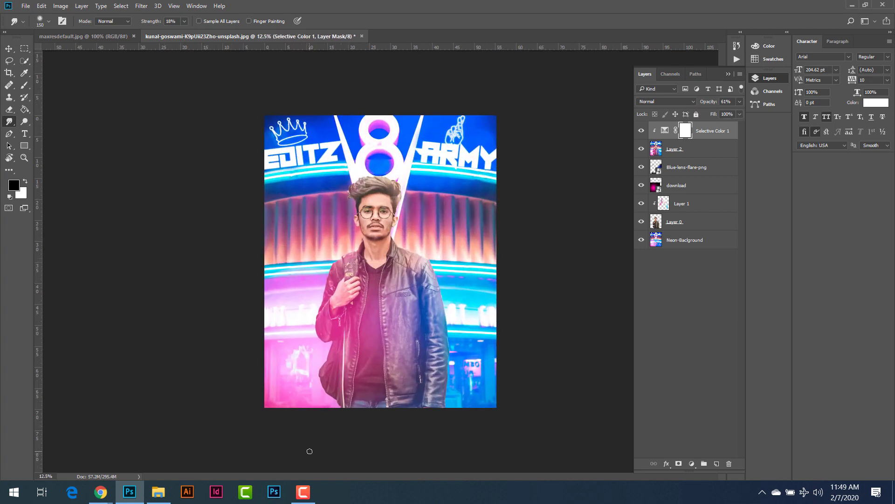